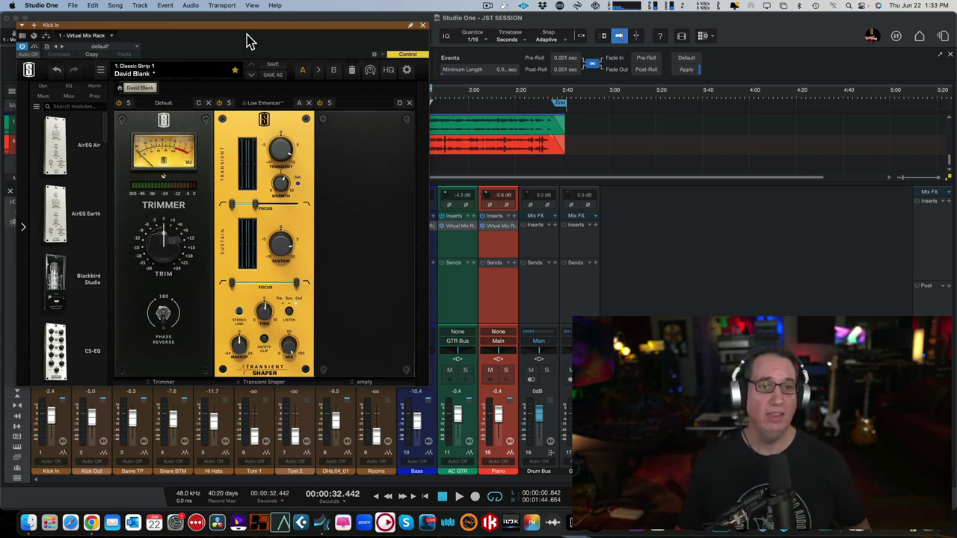
Reposition the Kick In rack window and adjust the kick's transient amount
left_click_drag(229, 27, 229, 25)
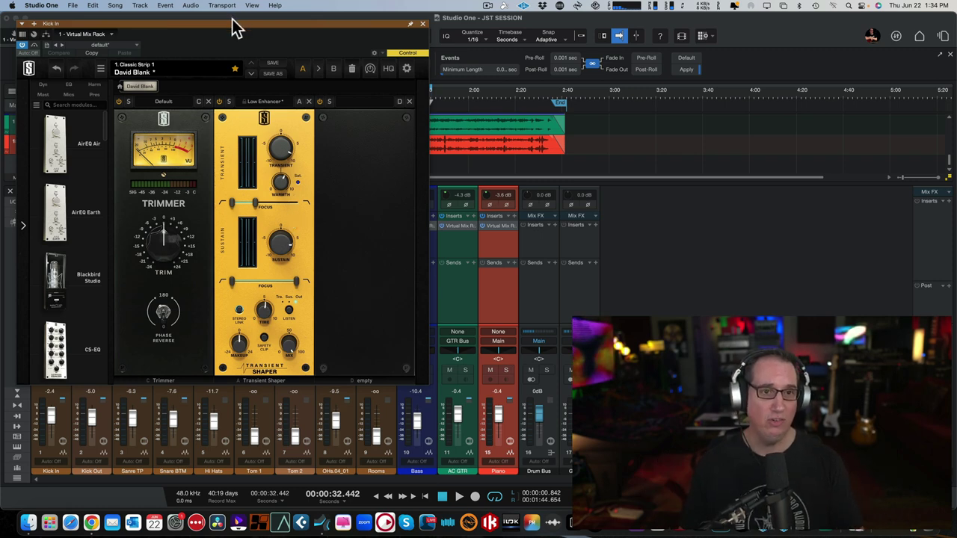
left_click_drag(232, 23, 224, 15)
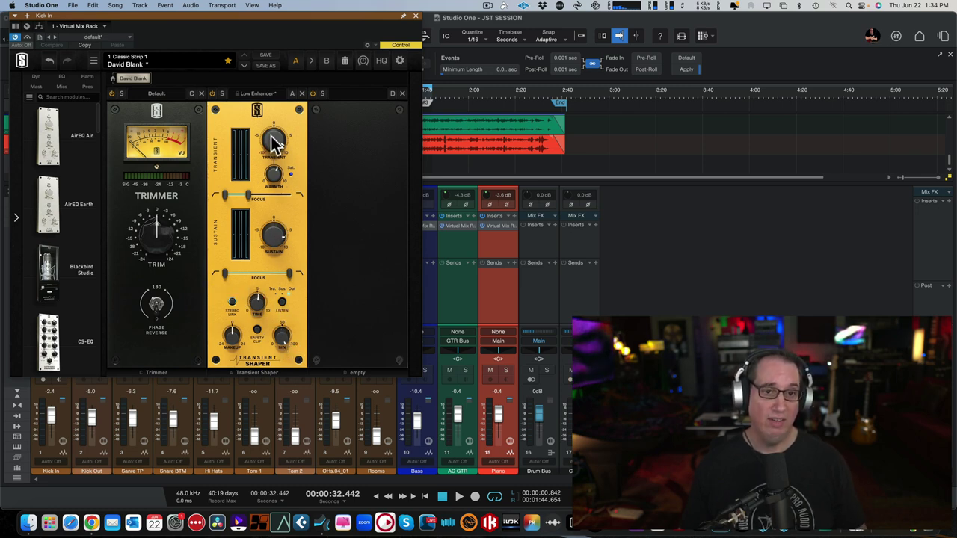
left_click_drag(272, 143, 270, 164)
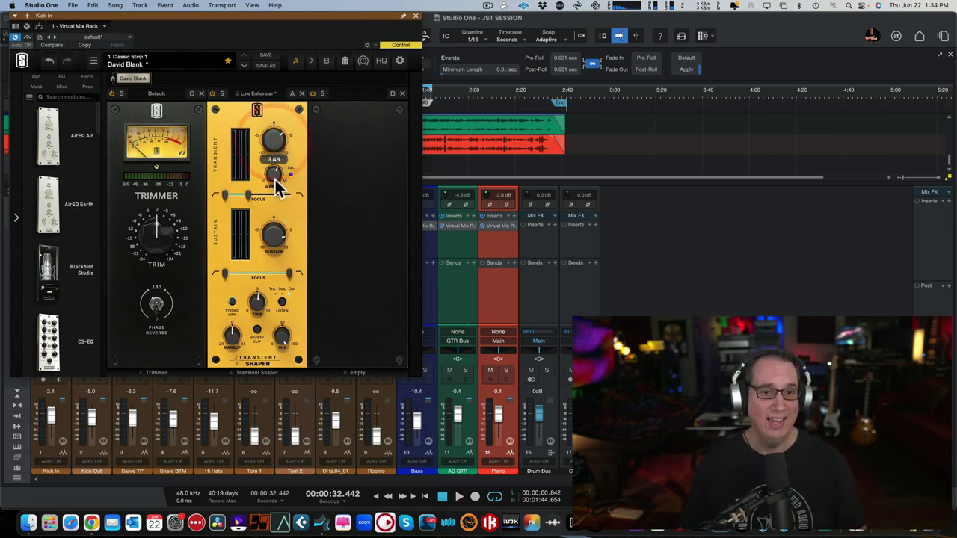
left_click(271, 178)
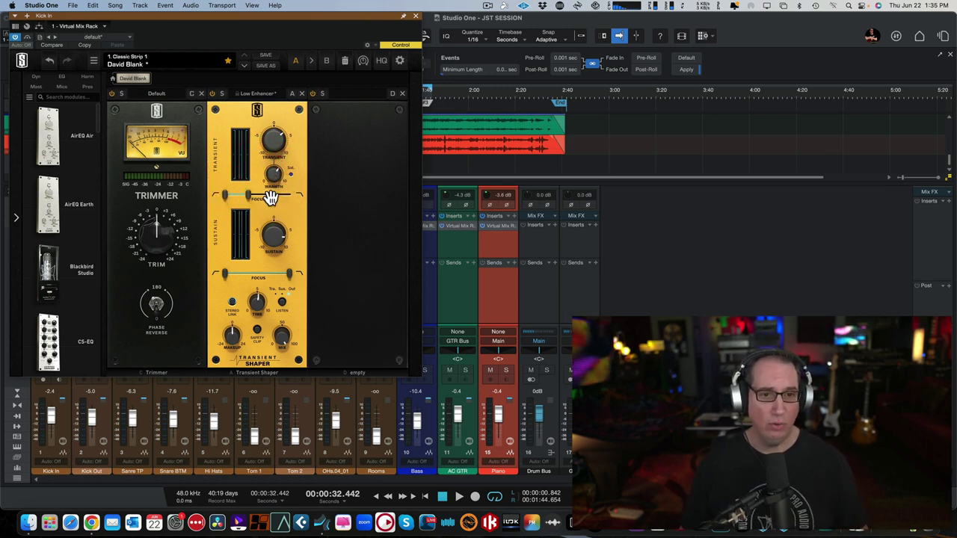
Lower the transient focus low end to 36.4Hz and set the sustain to 5.5
mouse_move(254, 199)
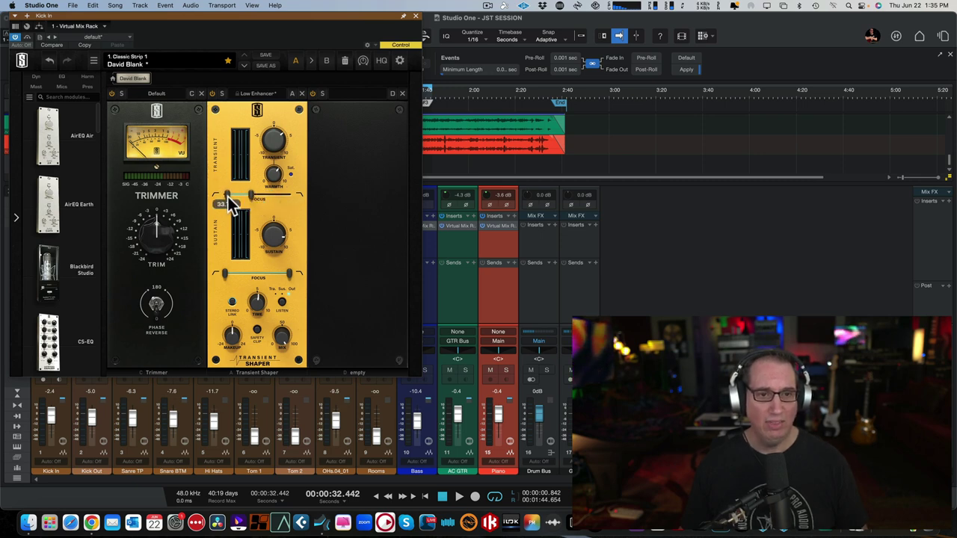
left_click(225, 197)
mouse_move(251, 199)
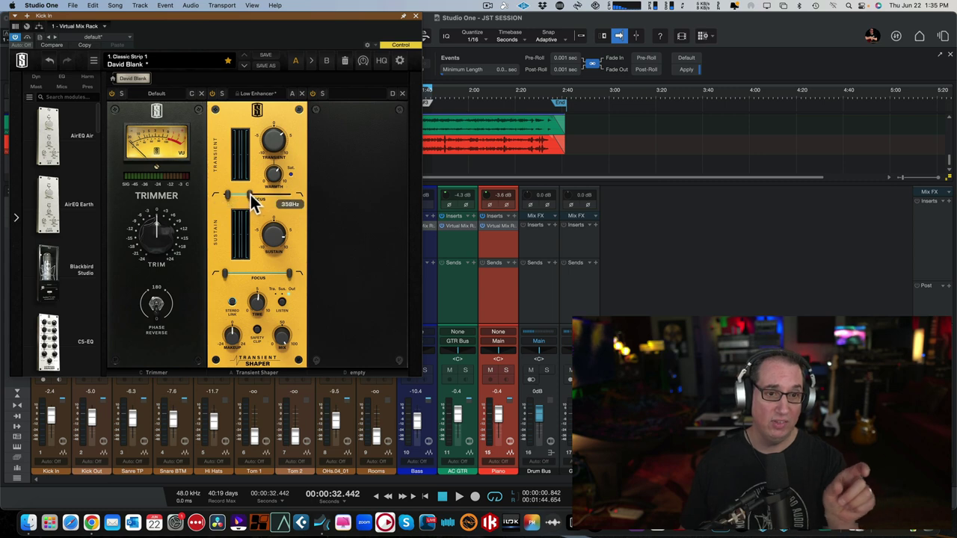
left_click(277, 243)
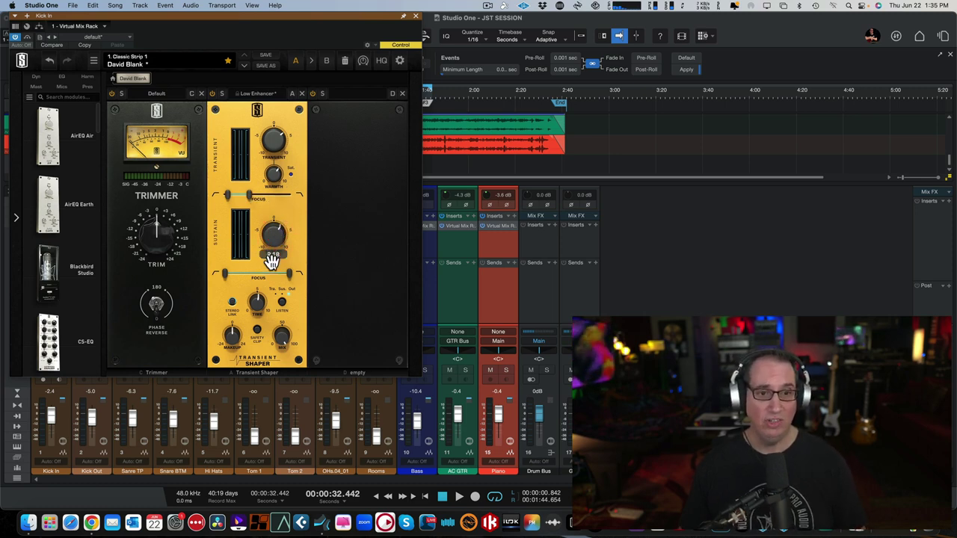
left_click(275, 244)
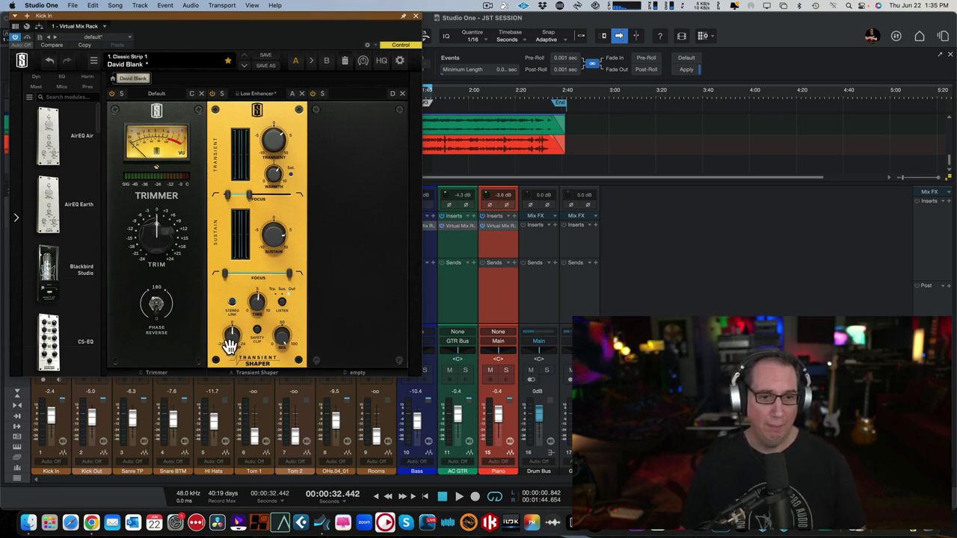
Adjust the Kick In shaper's mix amount, toggle Safety Clip, and switch listen mode off
mouse_move(233, 348)
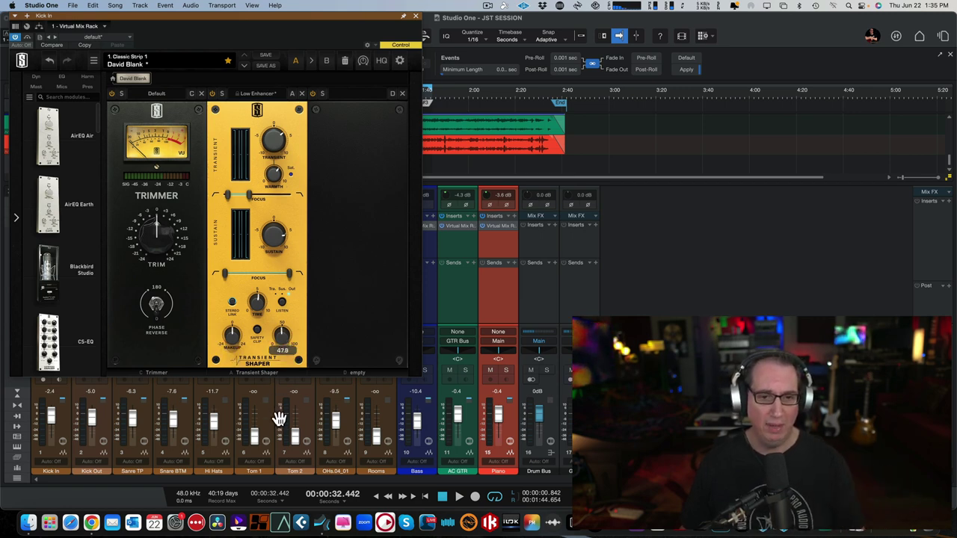
left_click(280, 342)
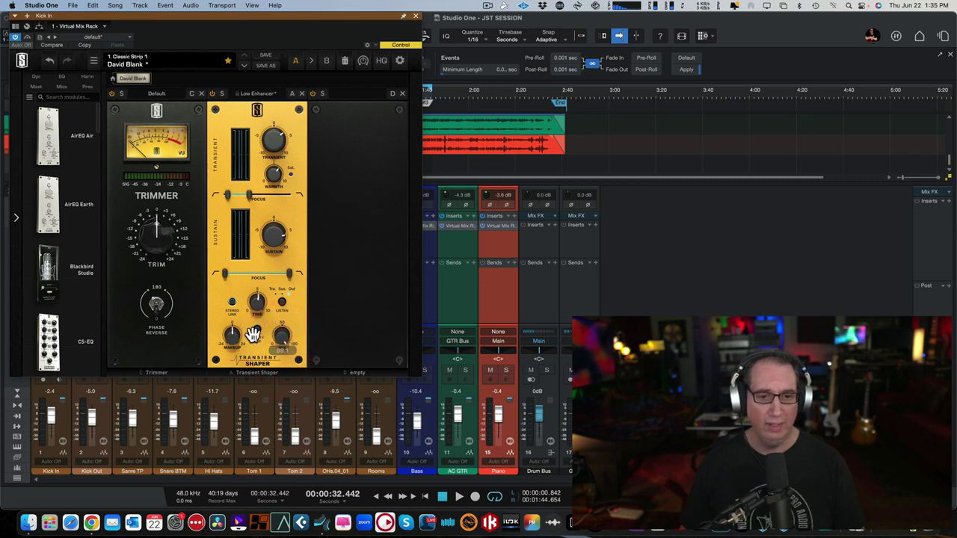
left_click(258, 338)
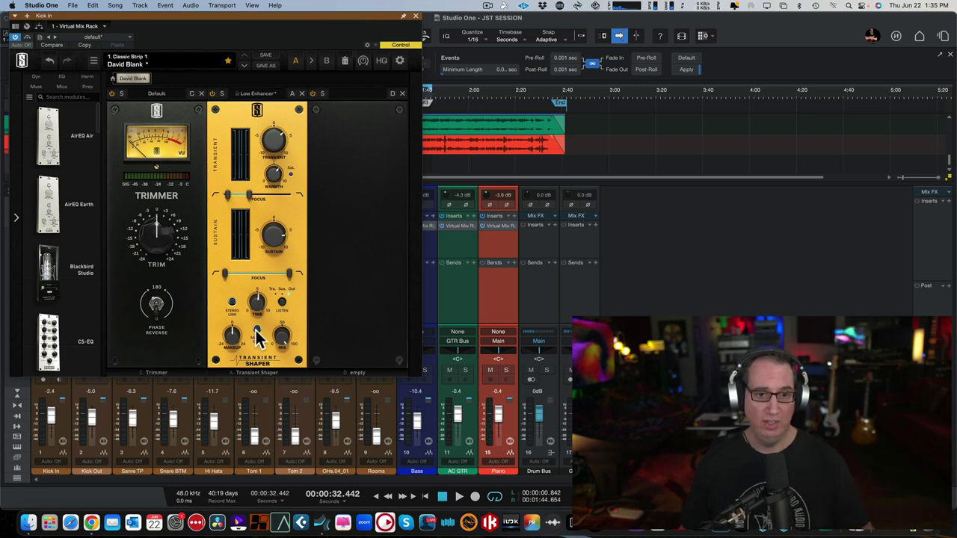
left_click(256, 335)
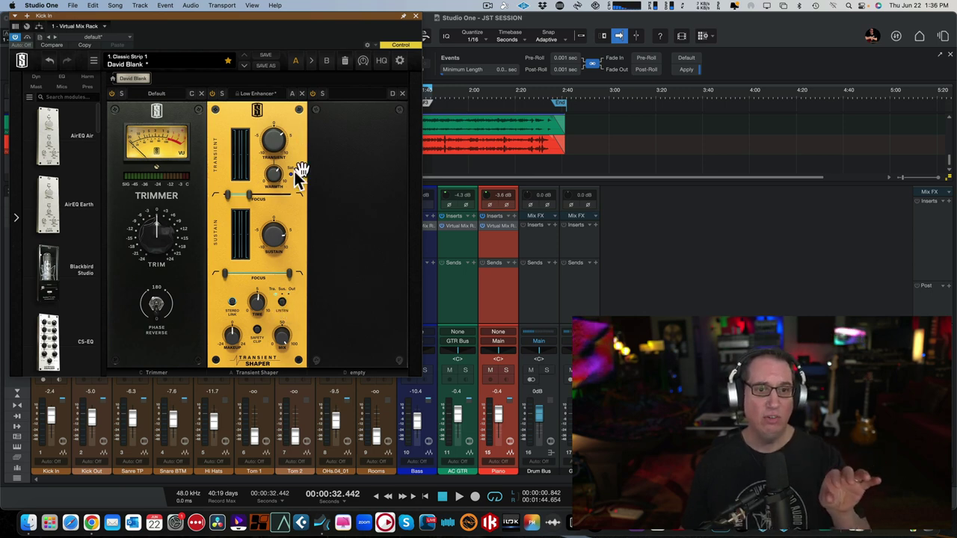
left_click(281, 302)
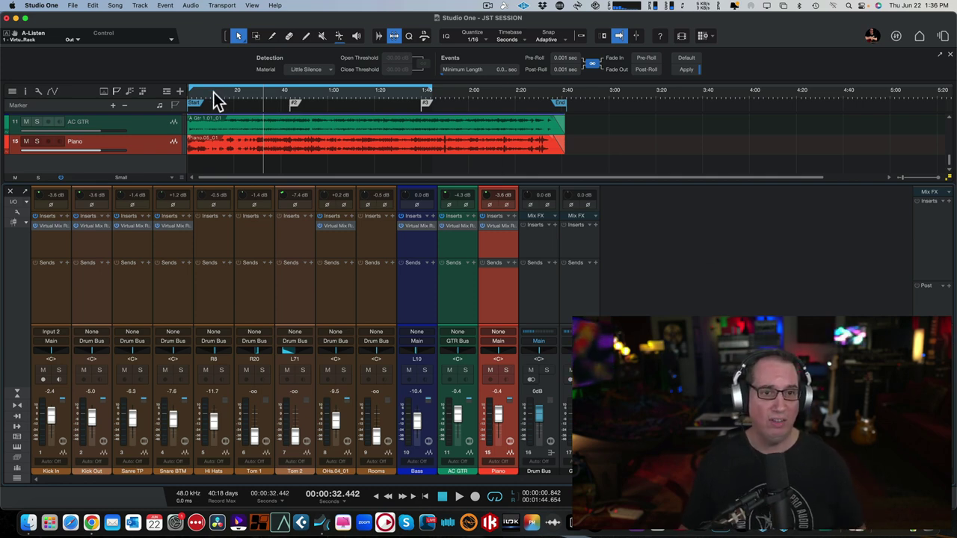
Return to the song start and lower the Piano fader to -3.7 dB
key("comma")
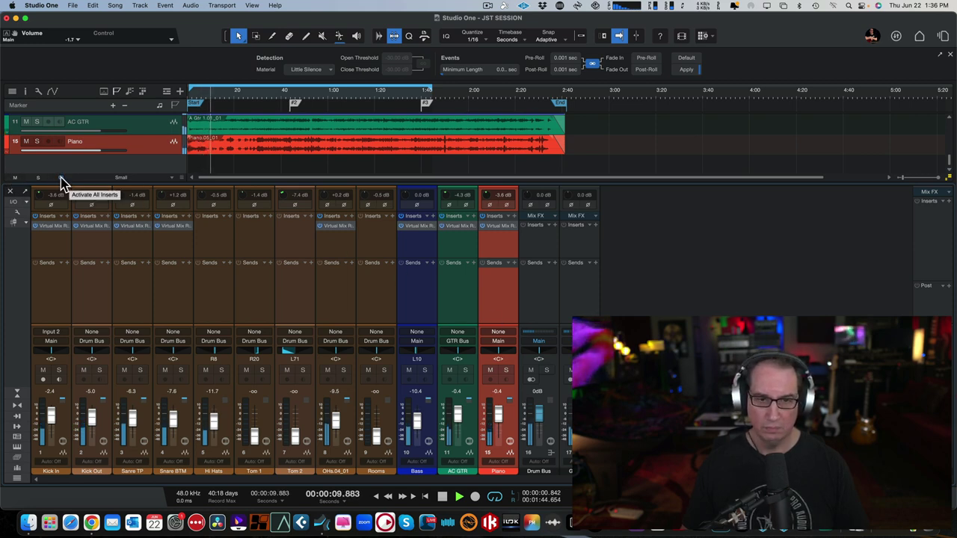
left_click_drag(492, 408, 499, 434)
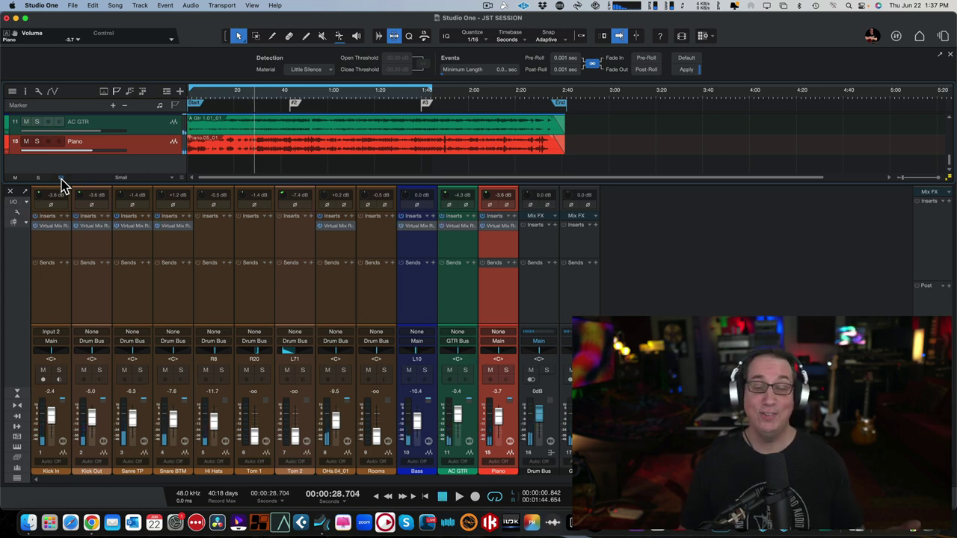
Solo the Kick In channel and raise its fader to +3.5 dB
left_click(43, 243)
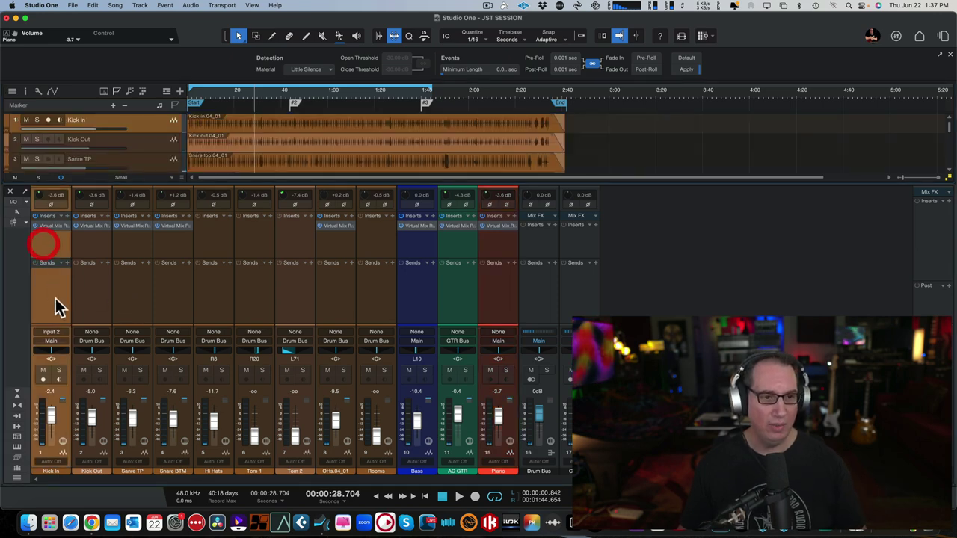
left_click(59, 370)
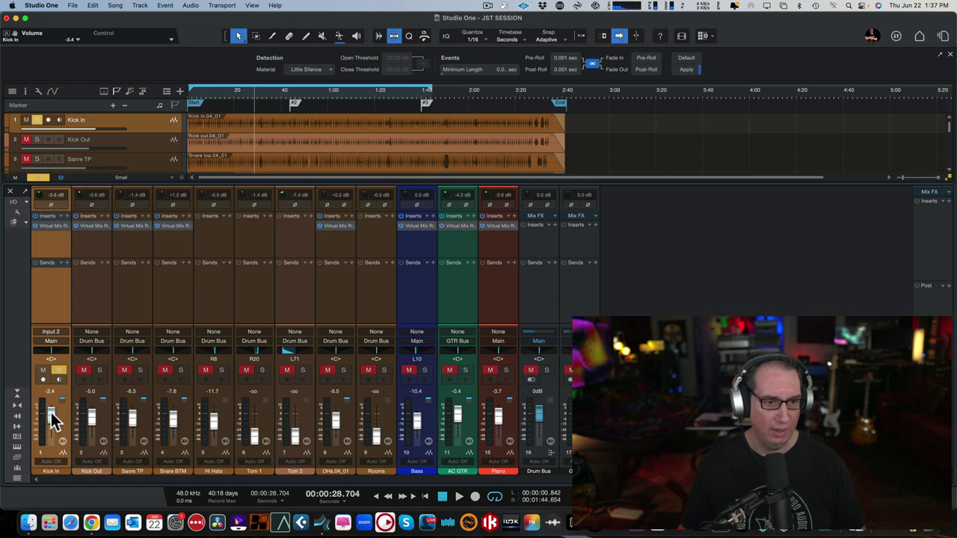
left_click_drag(51, 411, 51, 407)
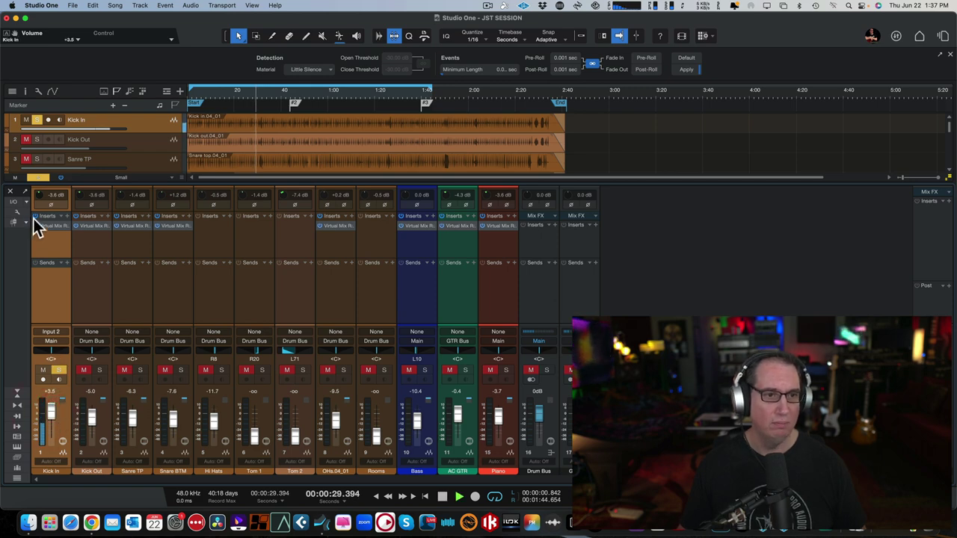
In the Kick In rack, A/B the Transient Shaper and set transient 5.80, warmth about 6
left_click(46, 226)
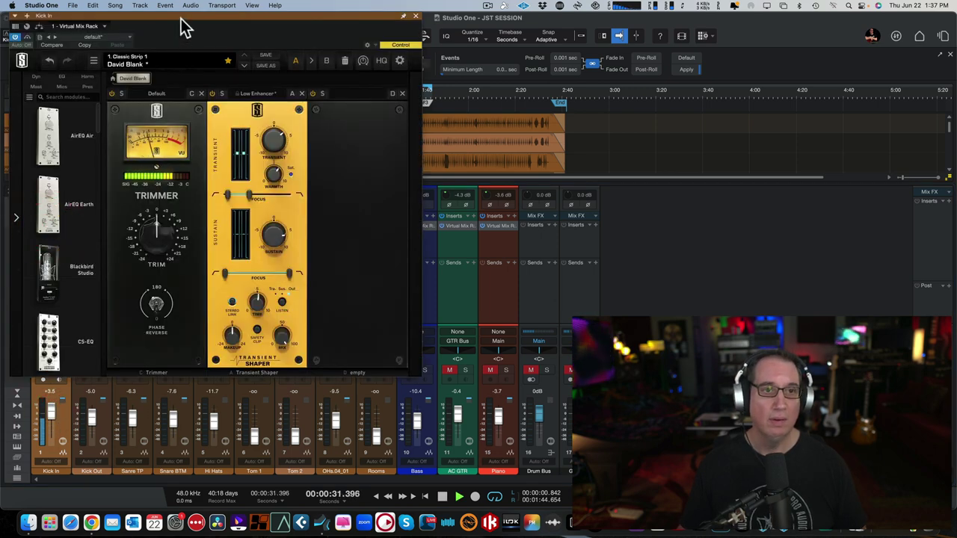
left_click_drag(186, 26, 217, 90)
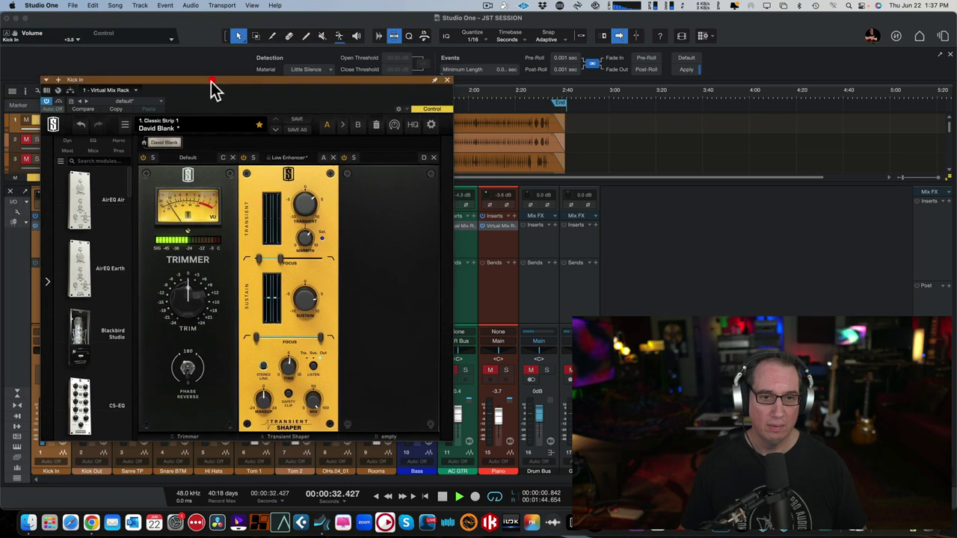
left_click(243, 158)
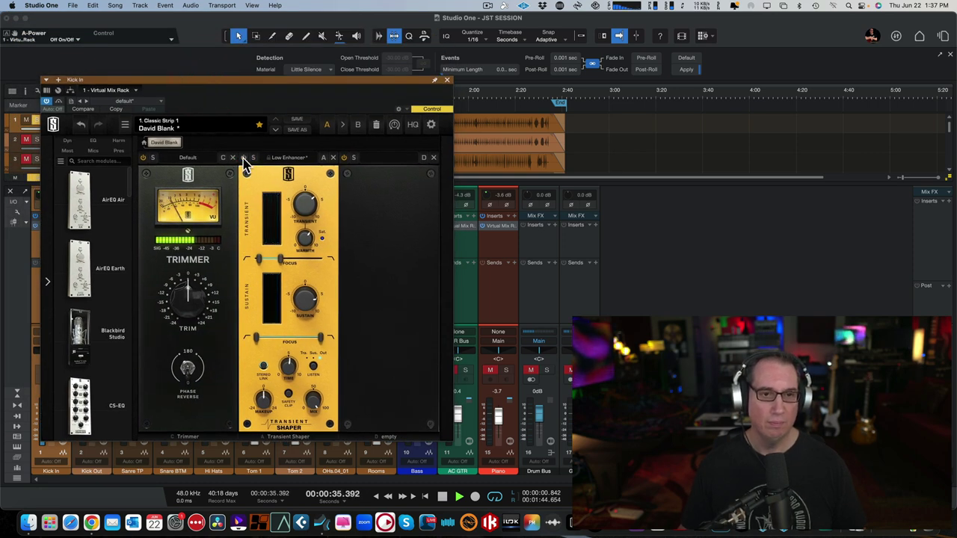
left_click(243, 158)
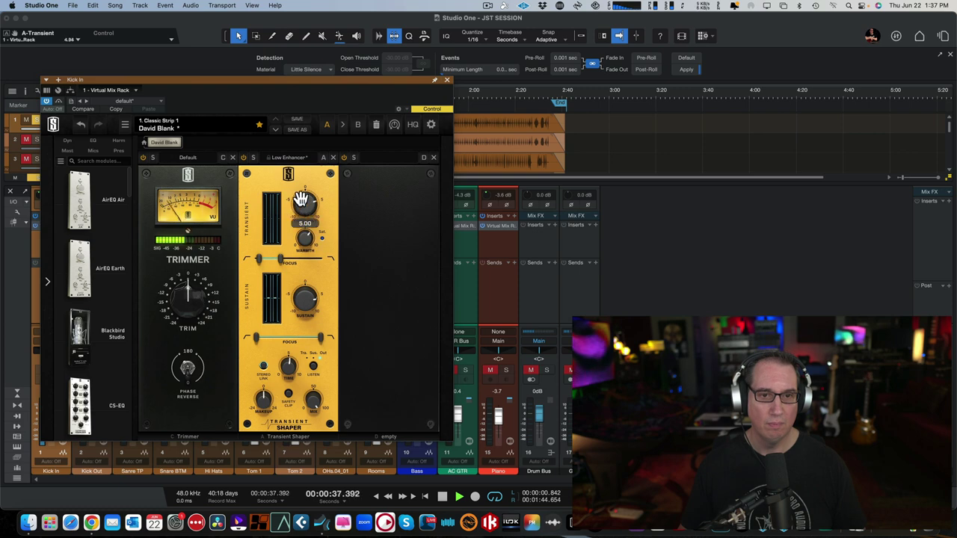
mouse_move(296, 172)
left_mouse_down()
mouse_move(296, 157)
mouse_move(305, 299)
mouse_move(297, 187)
left_mouse_up()
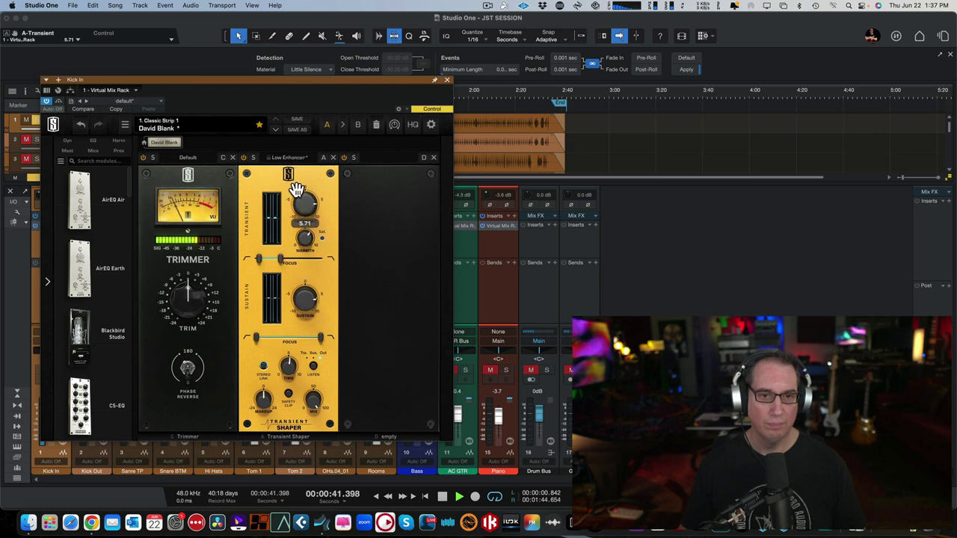
mouse_move(305, 239)
left_mouse_down()
mouse_move(309, 318)
mouse_move(305, 203)
mouse_move(315, 302)
mouse_move(304, 293)
mouse_move(299, 206)
mouse_move(299, 229)
left_mouse_up()
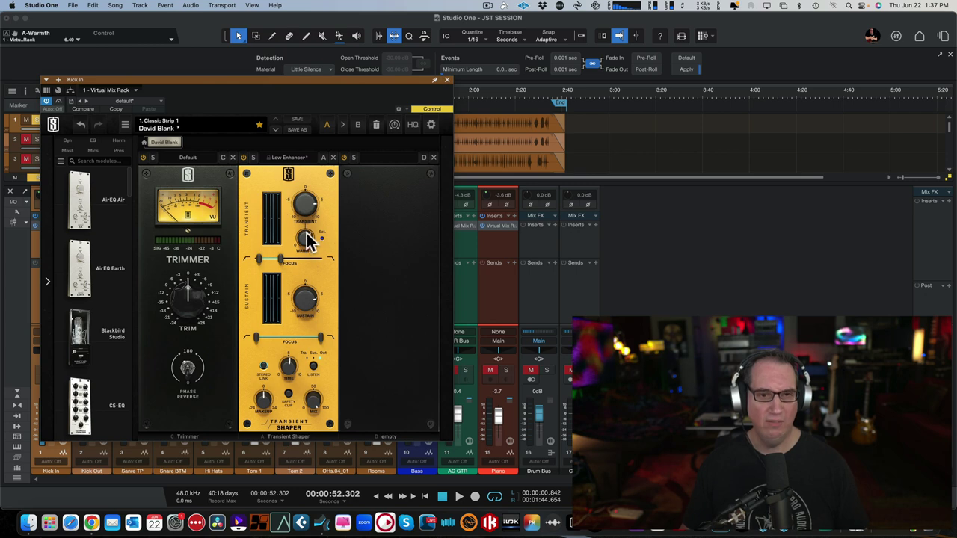
left_click_drag(304, 241, 305, 247)
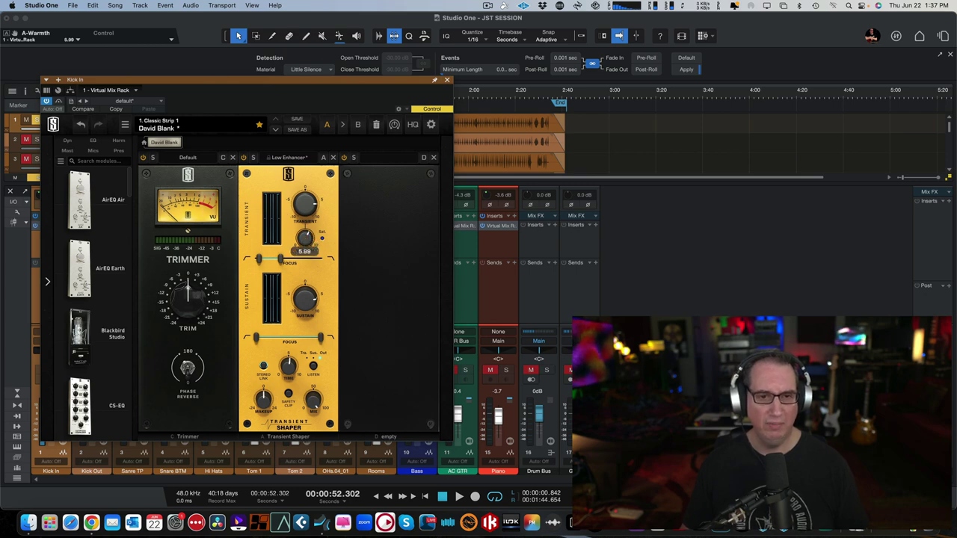
left_click(303, 204)
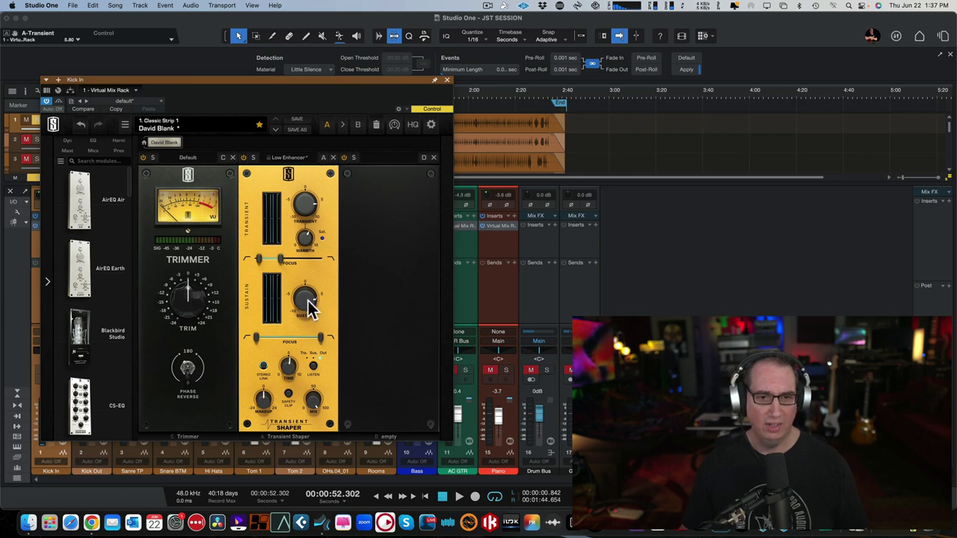
Turn the Kick In sustain down to about 2.3, then compare the shaper bypassed and active
mouse_move(310, 300)
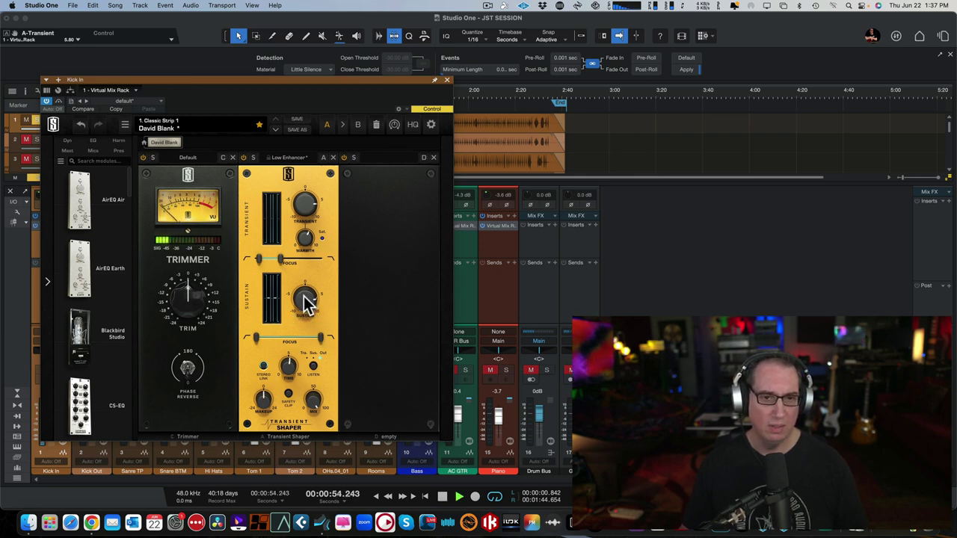
left_click_drag(310, 300, 309, 331)
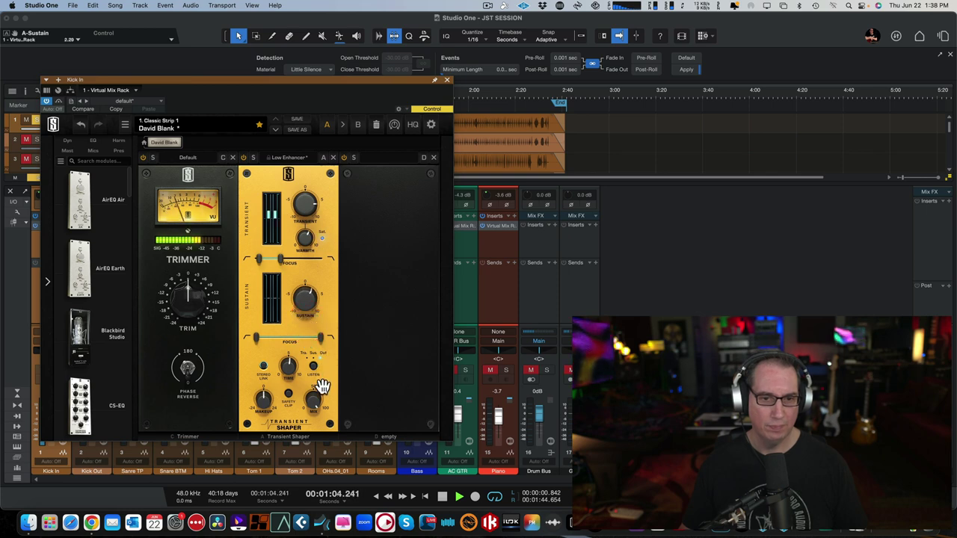
left_click(242, 157)
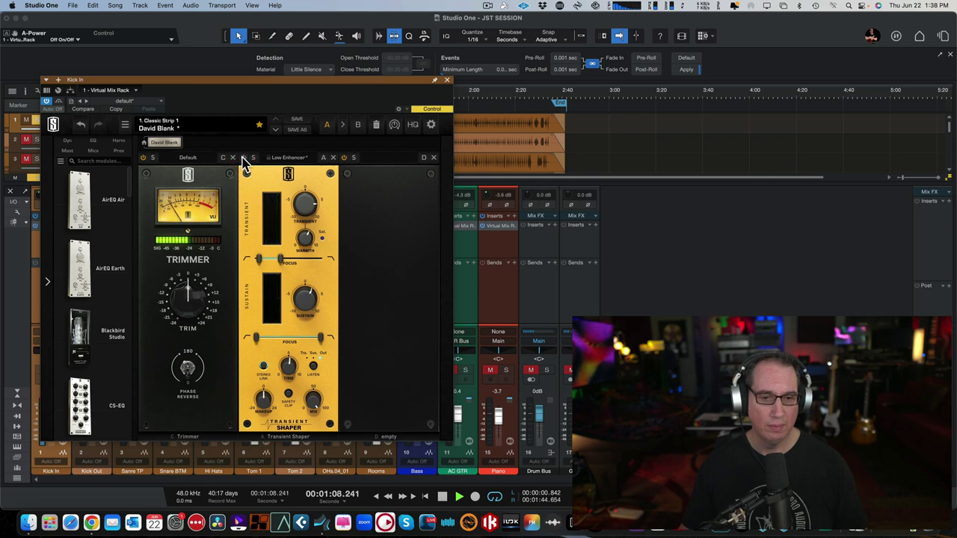
left_click(242, 158)
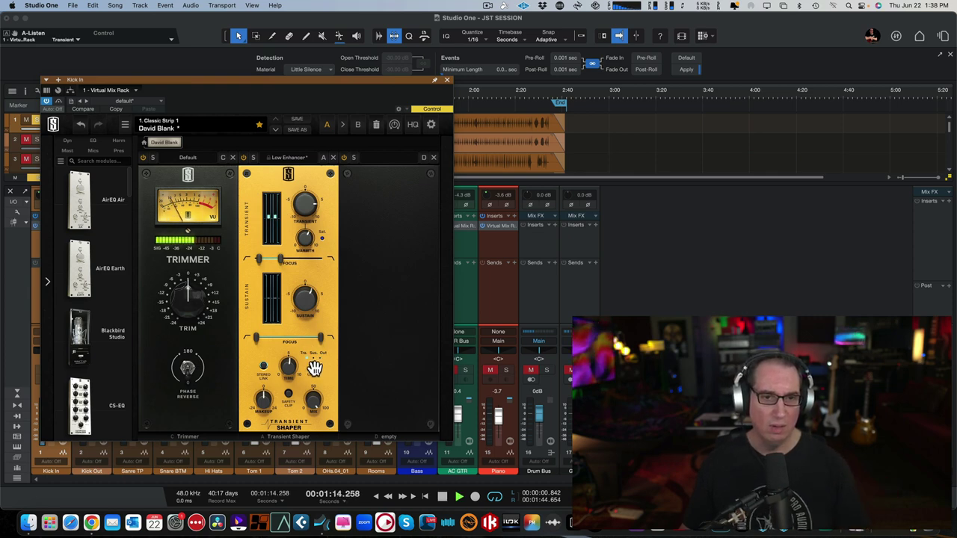
Retune the Kick In transient amount, set warmth to 1.70, and check sustain at 10.0
left_click_drag(305, 204, 285, 179)
left_click_drag(303, 238, 303, 203)
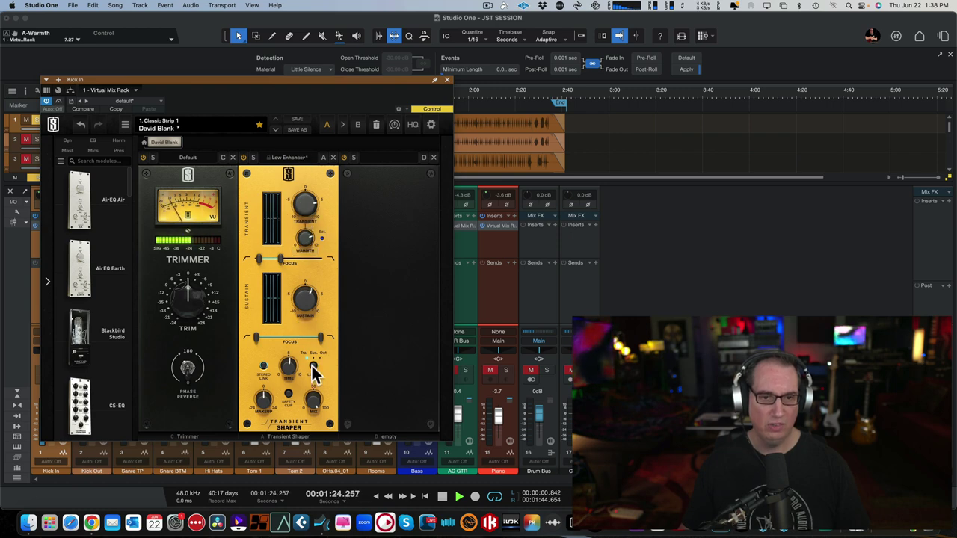
left_click(303, 302)
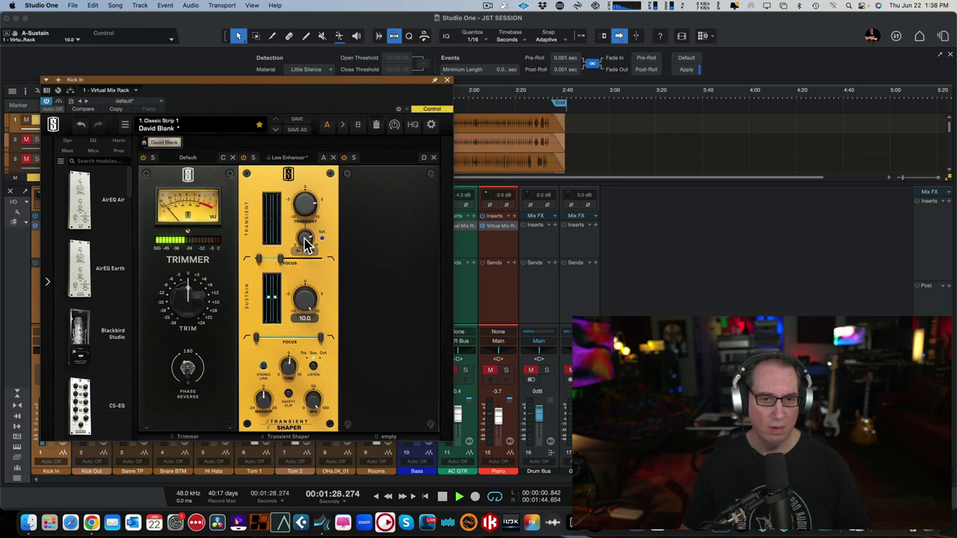
Pull sustain down to 4.85, transient back near 6, and the time setting below 1
mouse_move(289, 366)
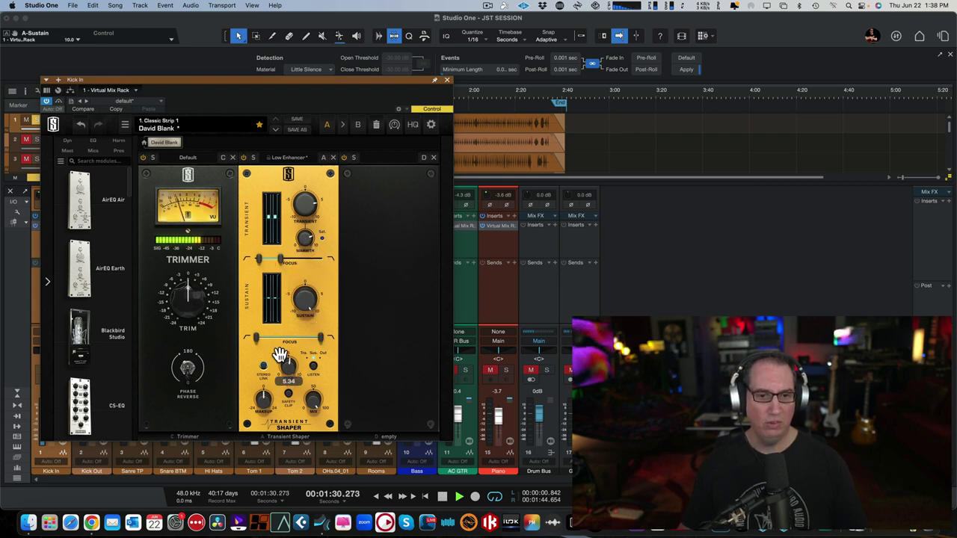
left_click_drag(287, 364, 295, 325)
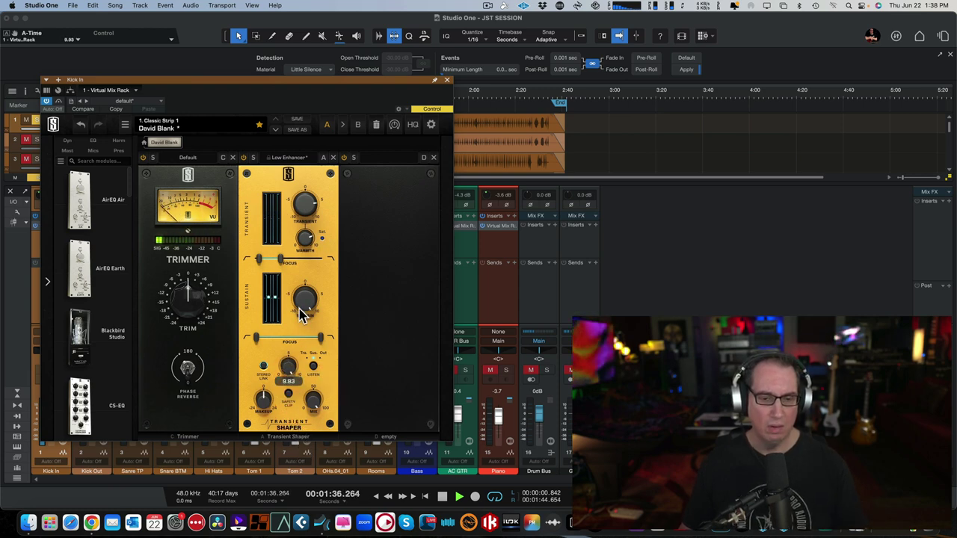
mouse_move(301, 312)
left_click_drag(287, 365, 307, 430)
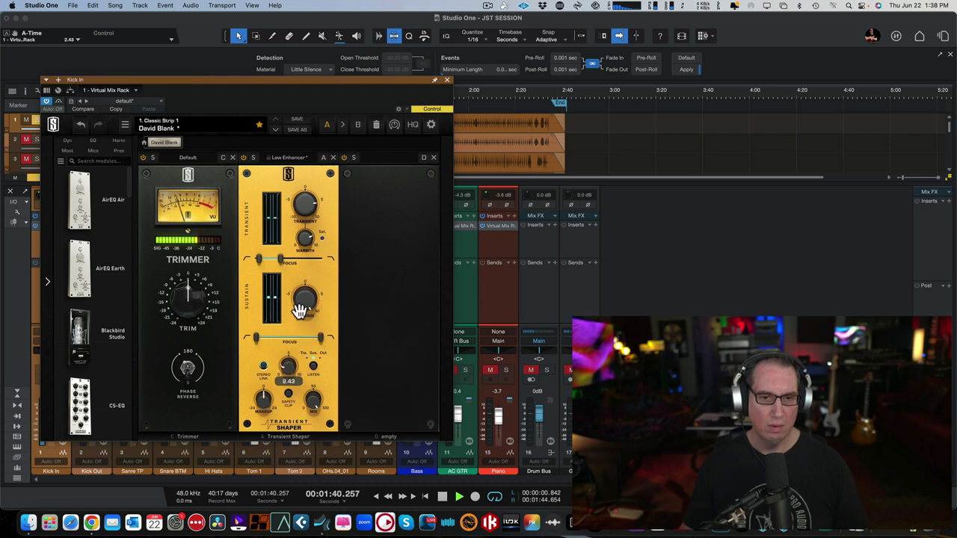
left_click_drag(299, 307, 307, 346)
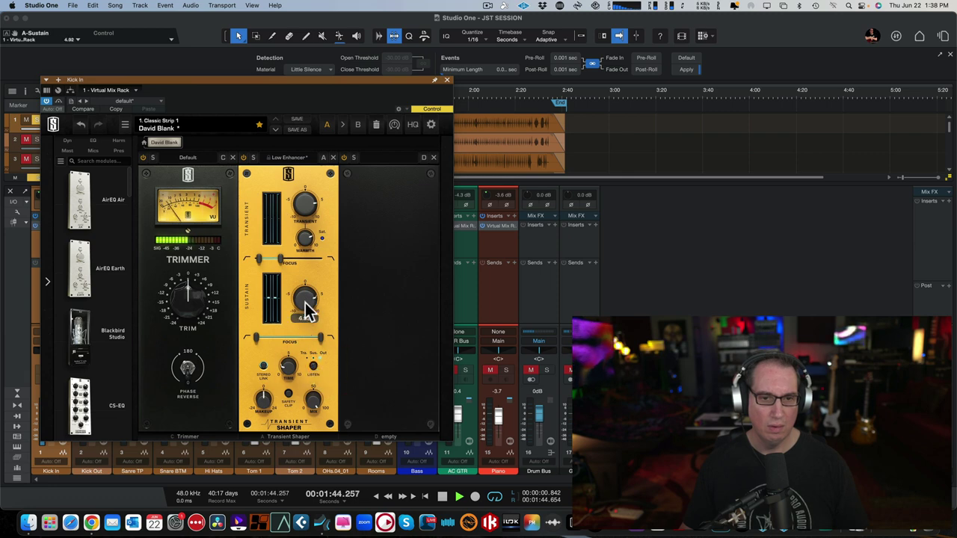
left_click_drag(305, 310, 299, 351)
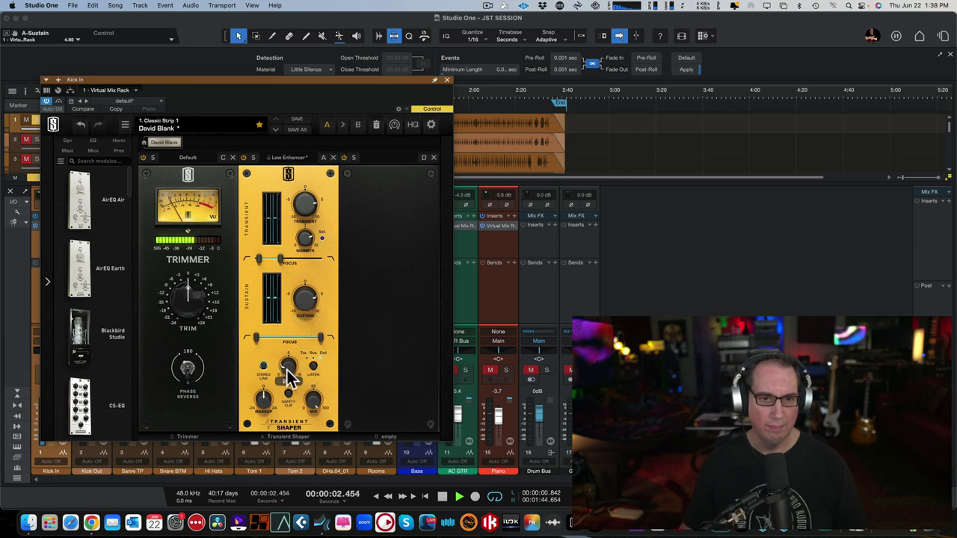
left_click_drag(304, 207, 307, 206)
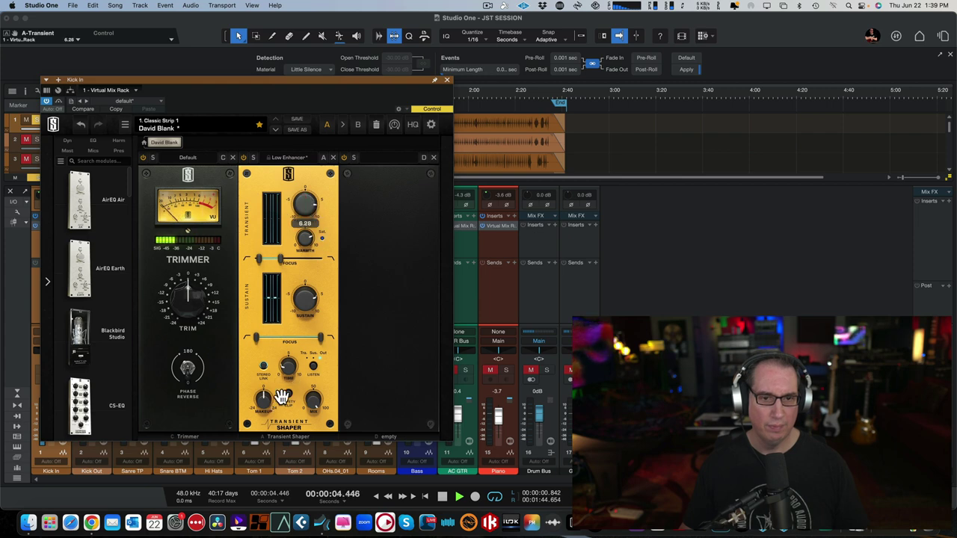
left_click_drag(288, 387, 290, 357)
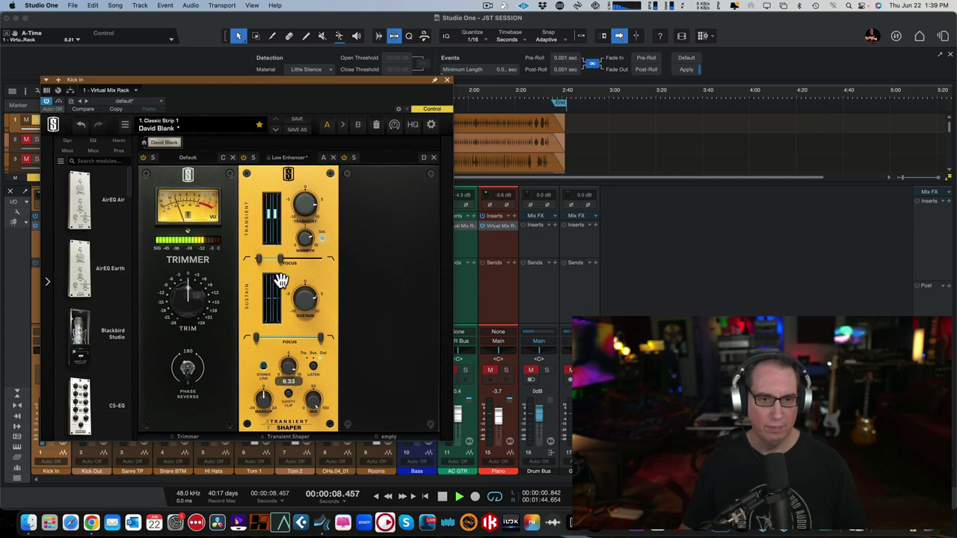
left_click_drag(288, 377, 285, 385)
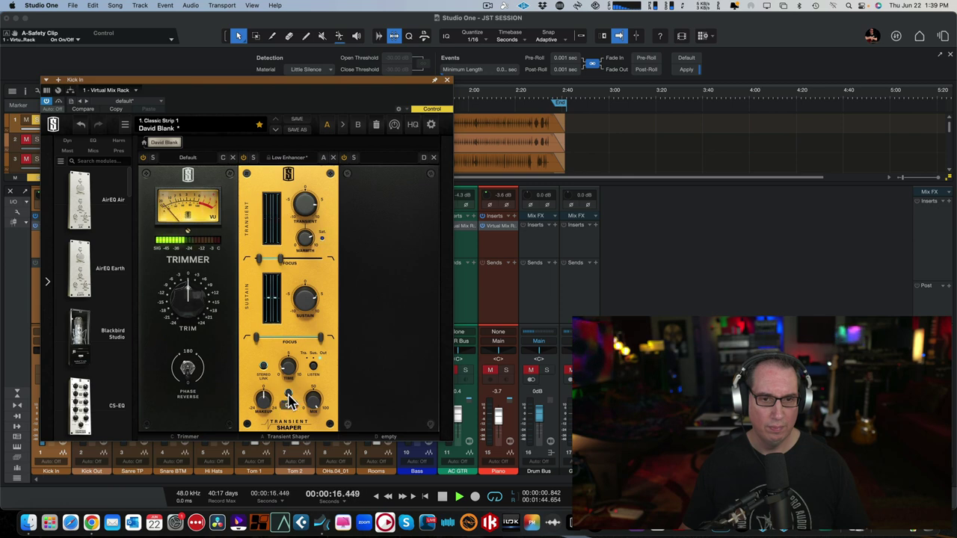
A/B the Kick In Transient Shaper, then set its transient focus high-pass to about 67 Hz
left_click(243, 157)
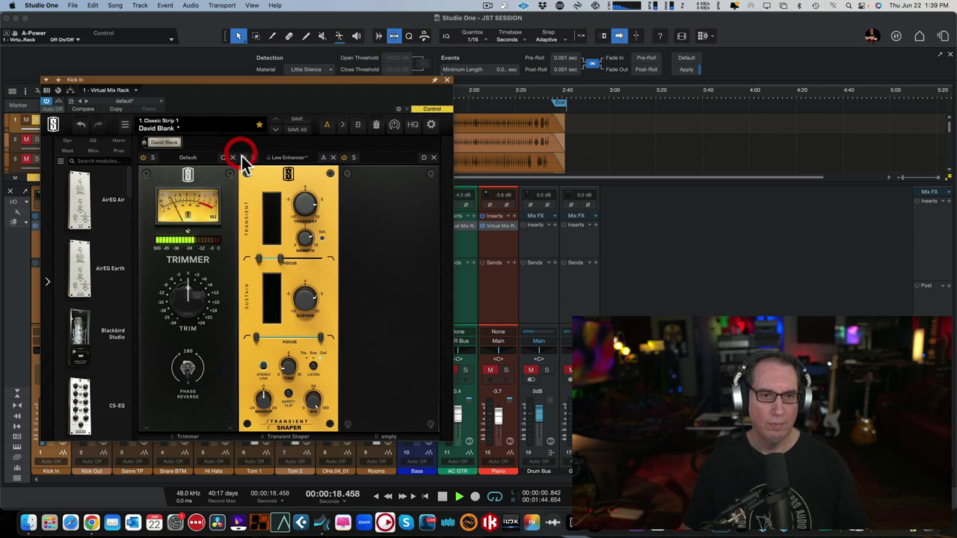
left_click(242, 156)
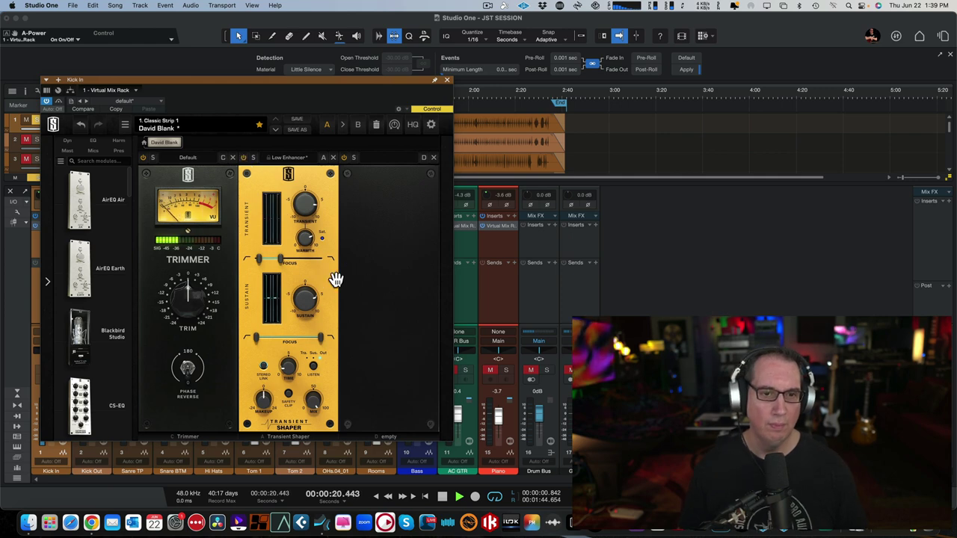
left_click(279, 261)
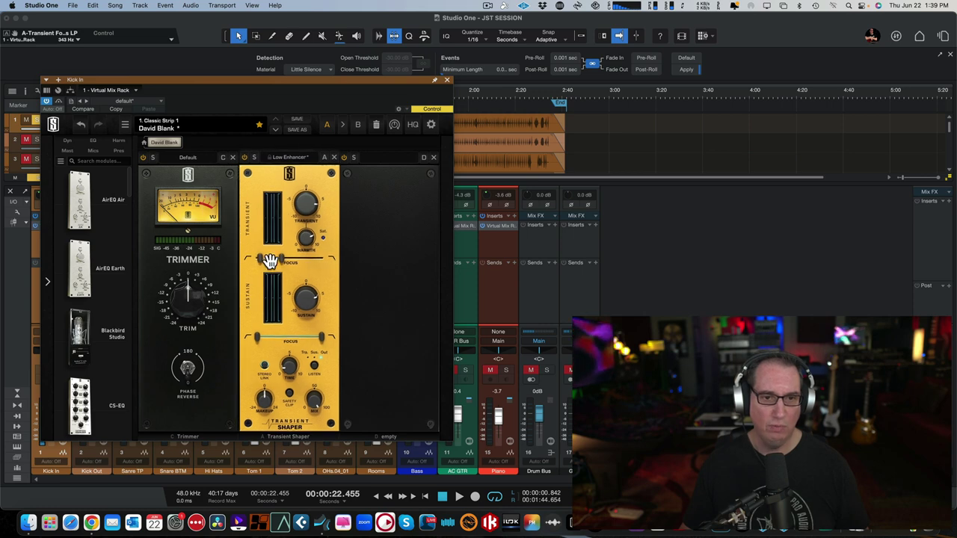
left_click_drag(280, 260, 258, 267)
Load the Low Fattener preset and turn off the transient focus high-pass
left_click(290, 157)
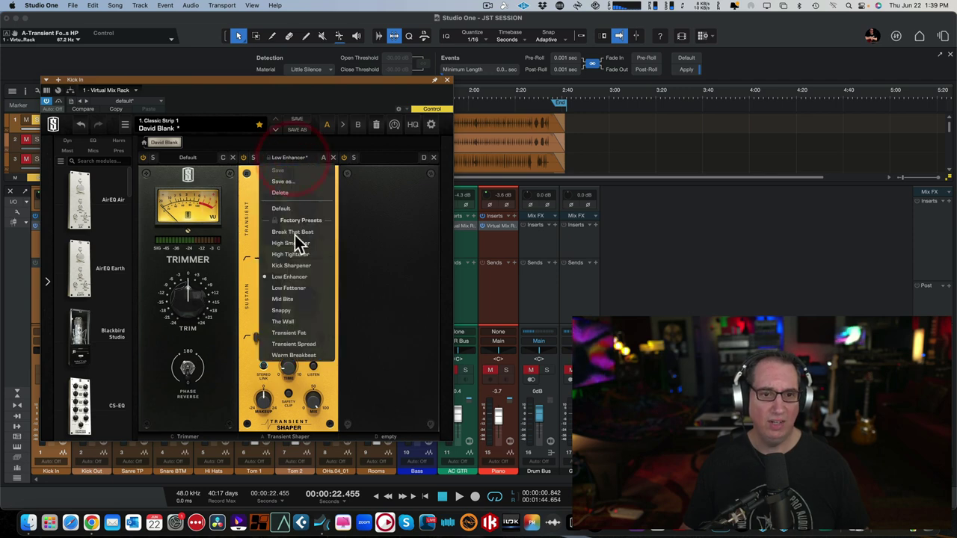
left_click(289, 289)
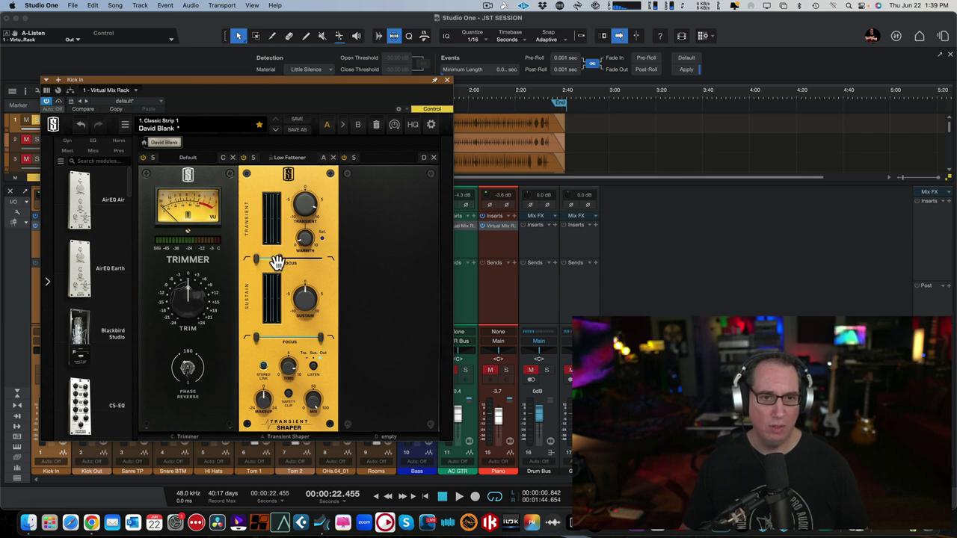
mouse_move(276, 262)
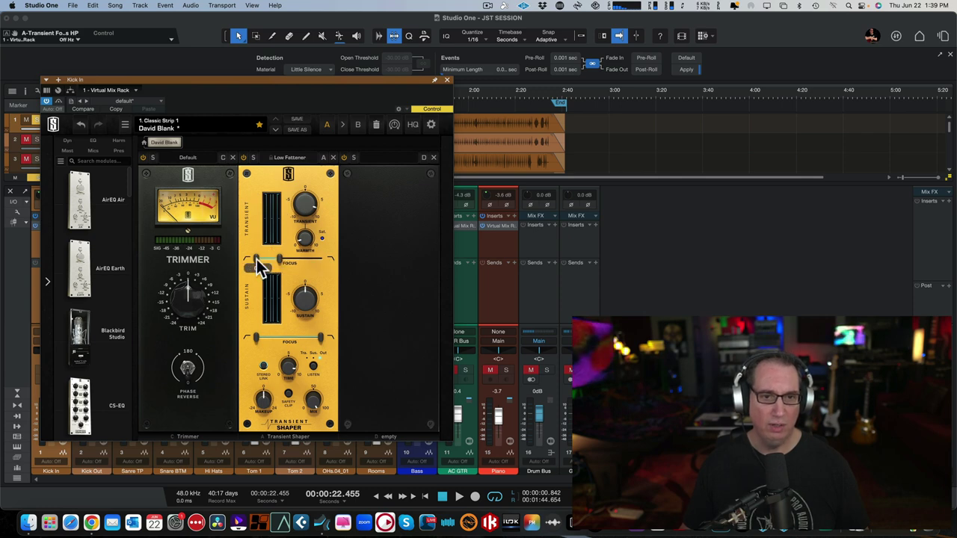
left_click(256, 264)
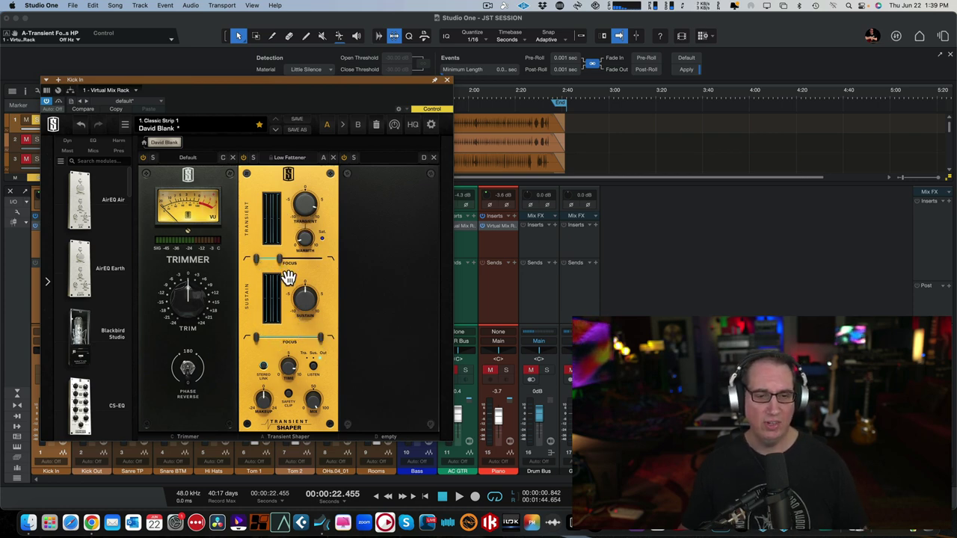
Play the song and A/B the shaper while checking its sustain, warmth and transient values
key("space")
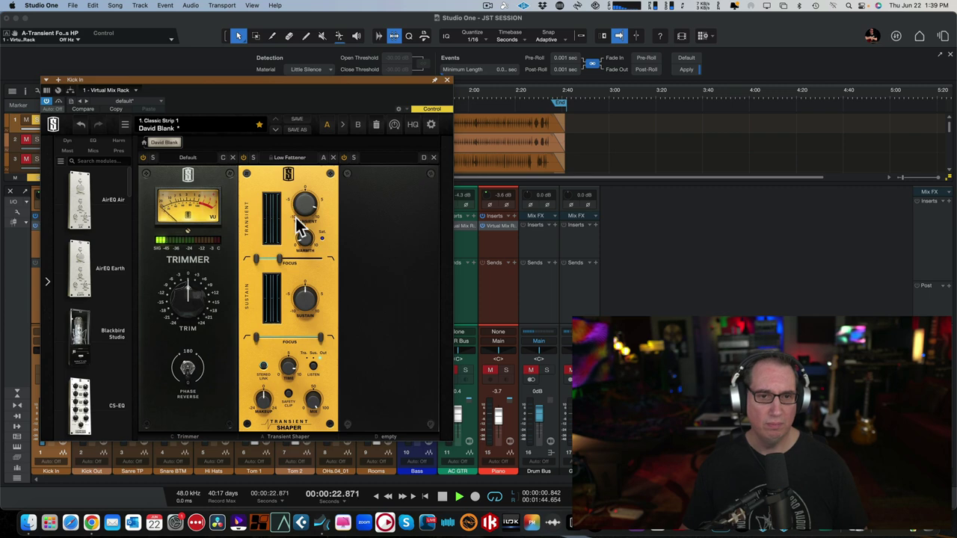
left_click(244, 158)
left_click(244, 159)
left_click(305, 288)
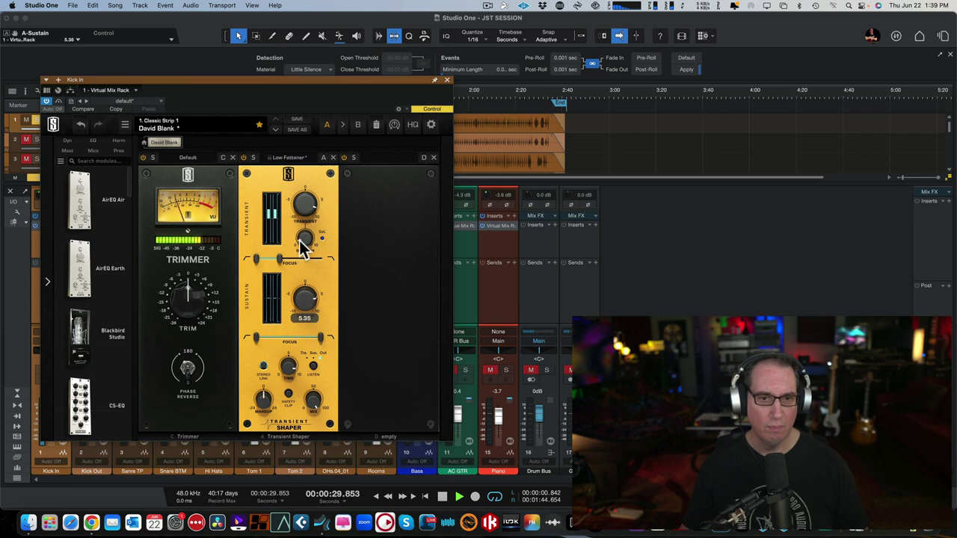
left_click(303, 239)
left_click(302, 218)
left_click(242, 157)
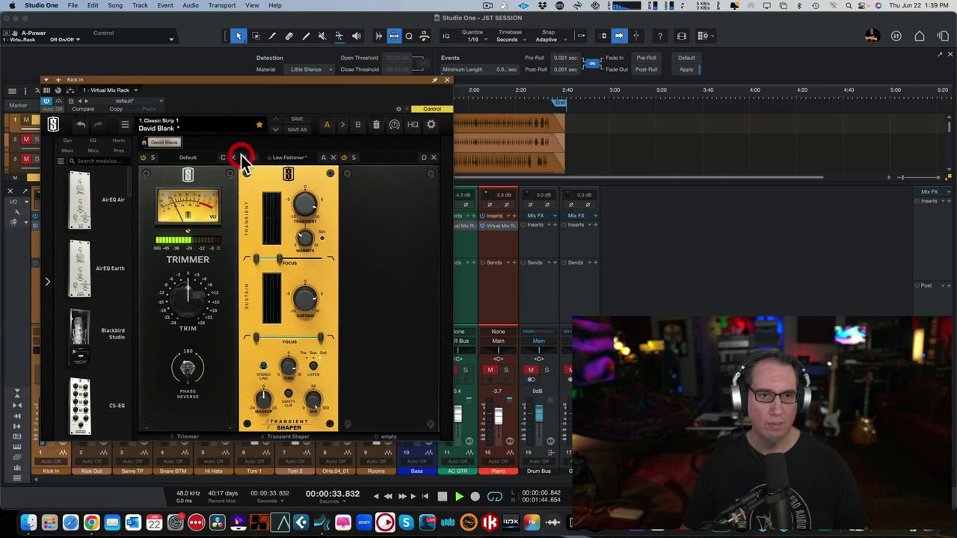
left_click(242, 157)
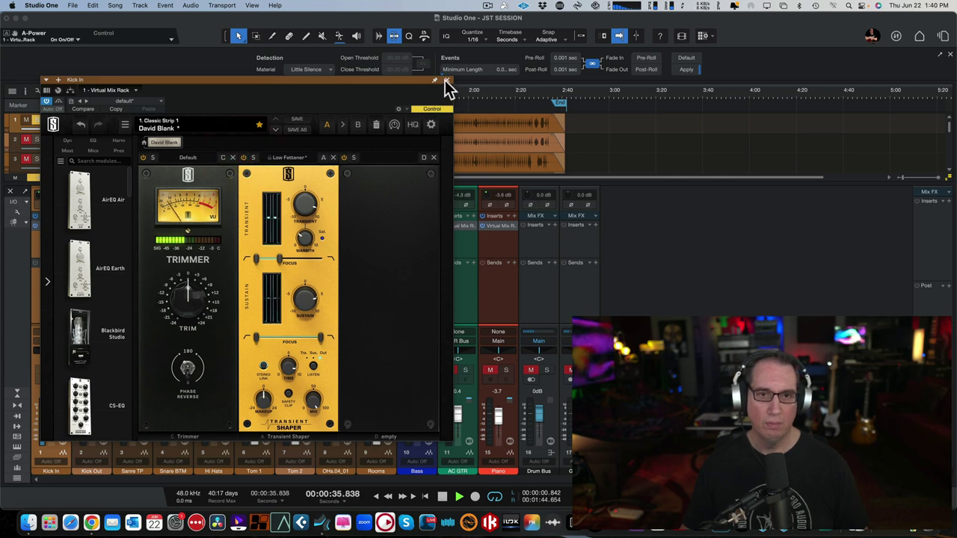
Close the Kick In rack, unsolo Kick In, open the Snare TP rack, and raise Snare TP to +0.9 dB
left_click(447, 80)
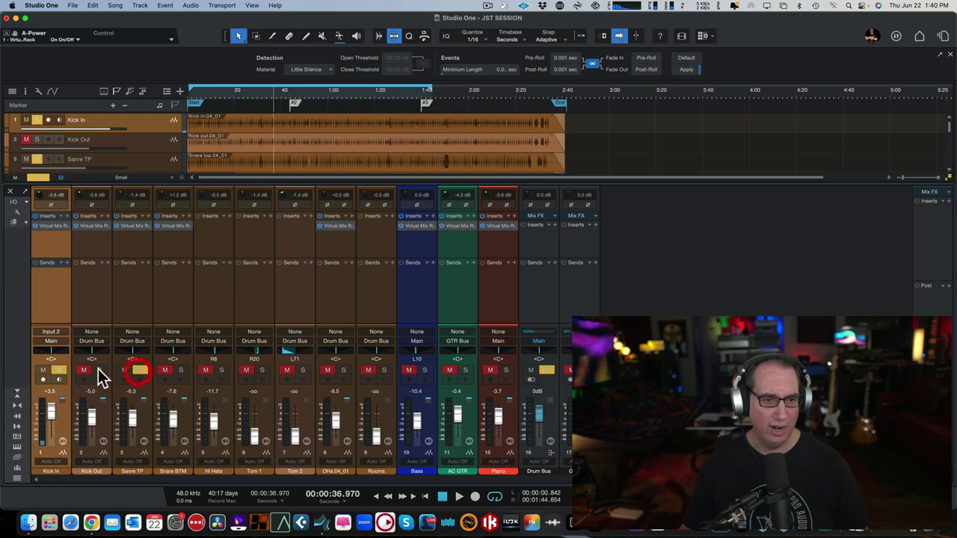
left_click(59, 370)
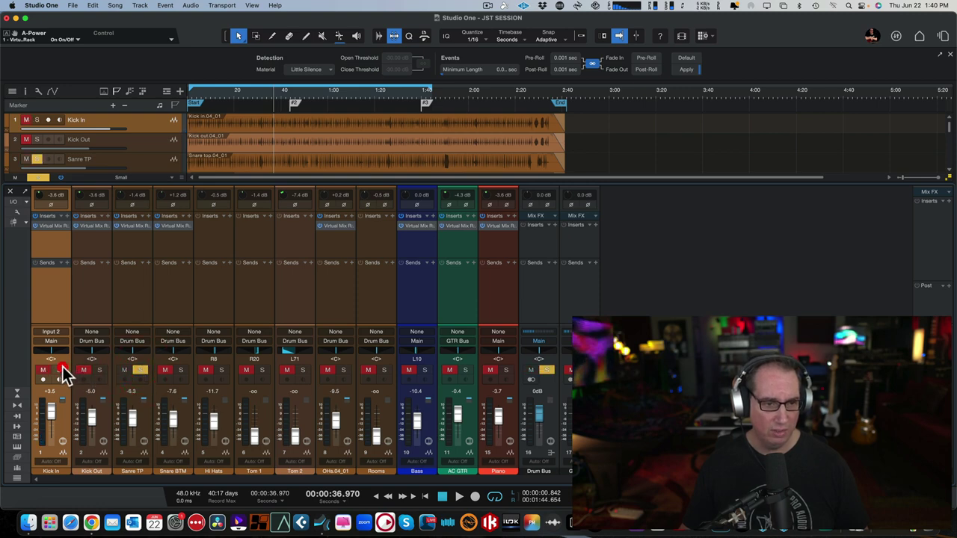
left_click(128, 297)
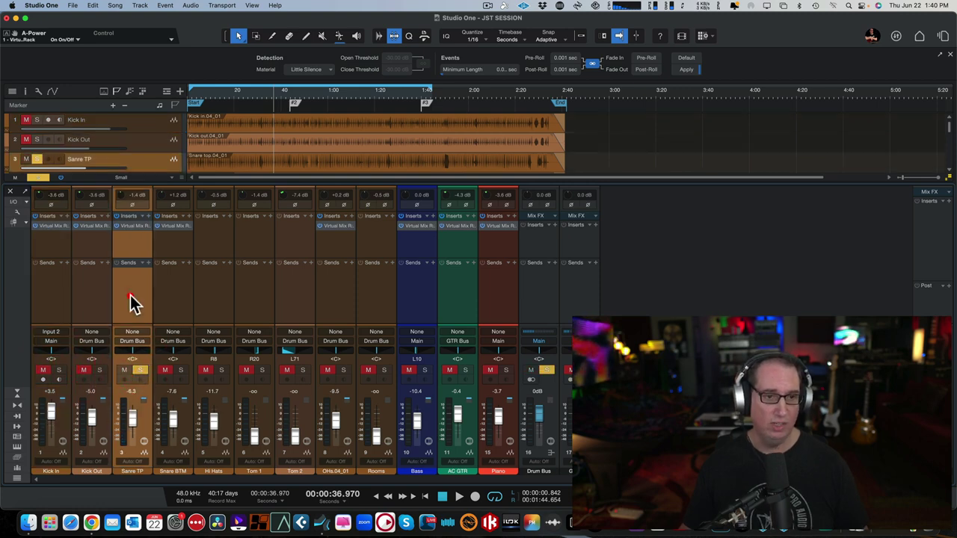
left_click(135, 225)
left_click_drag(379, 100, 340, 91)
left_click_drag(128, 424, 133, 418)
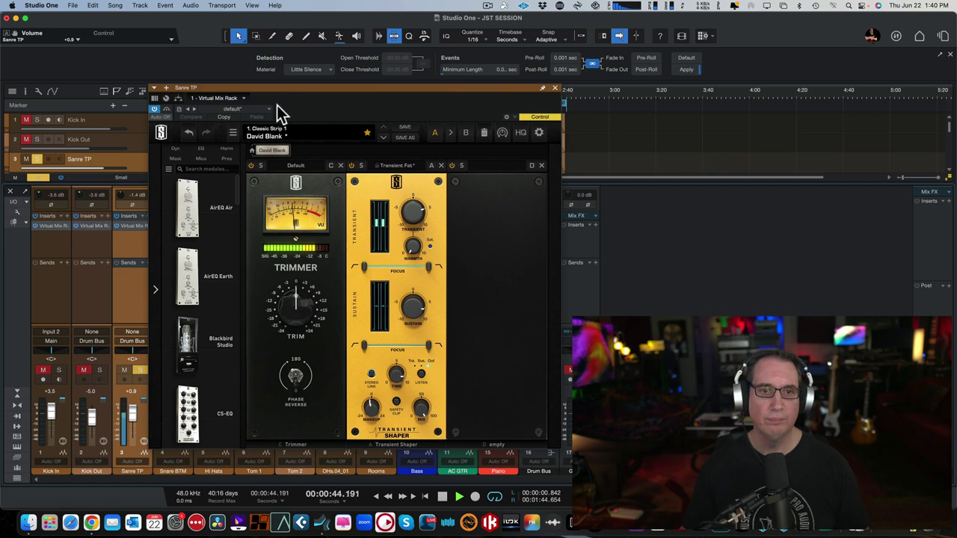
left_click_drag(283, 92, 210, 81)
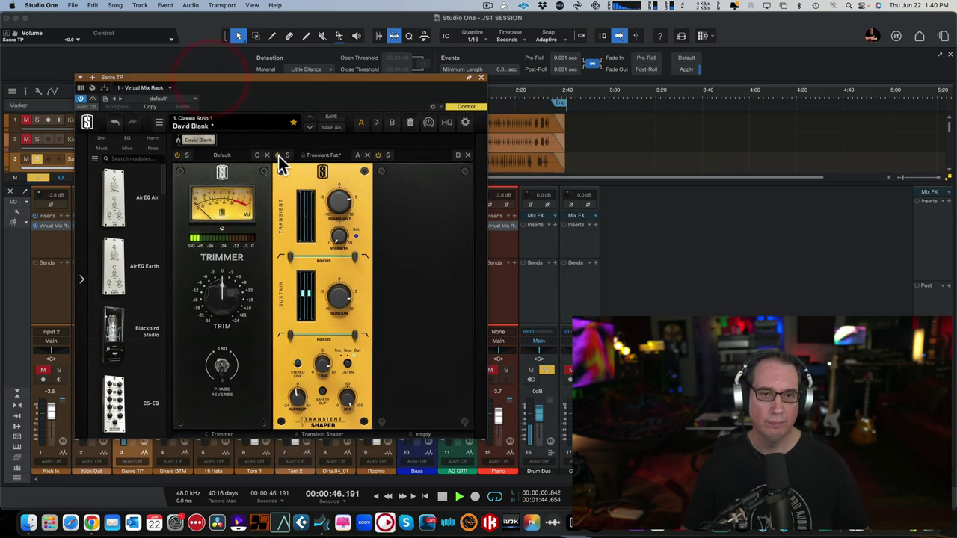
A/B the snare's Transient Shaper, lower transient to 1.59, and settle sustain near 6.07
left_click(278, 156)
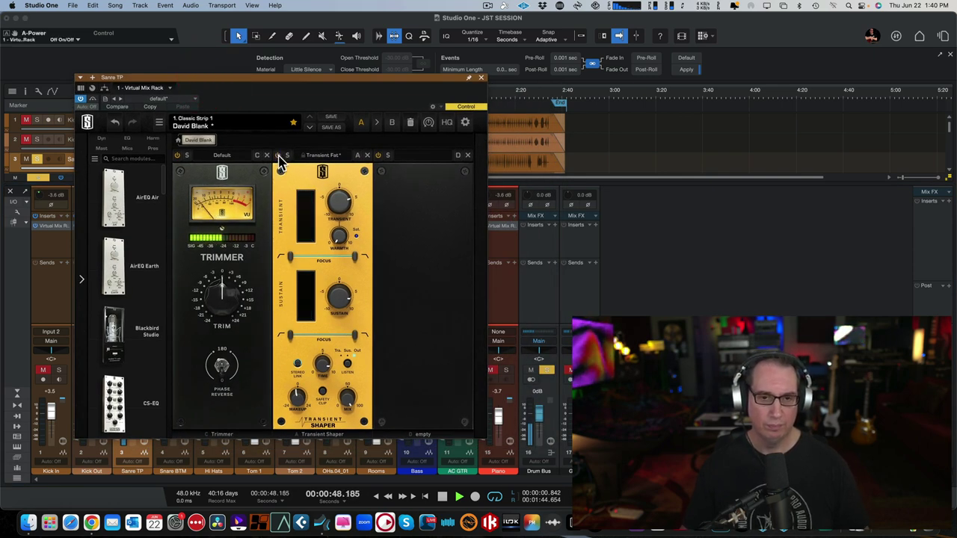
left_click(278, 156)
mouse_move(340, 199)
left_mouse_down()
mouse_move(336, 220)
mouse_move(341, 214)
left_mouse_up()
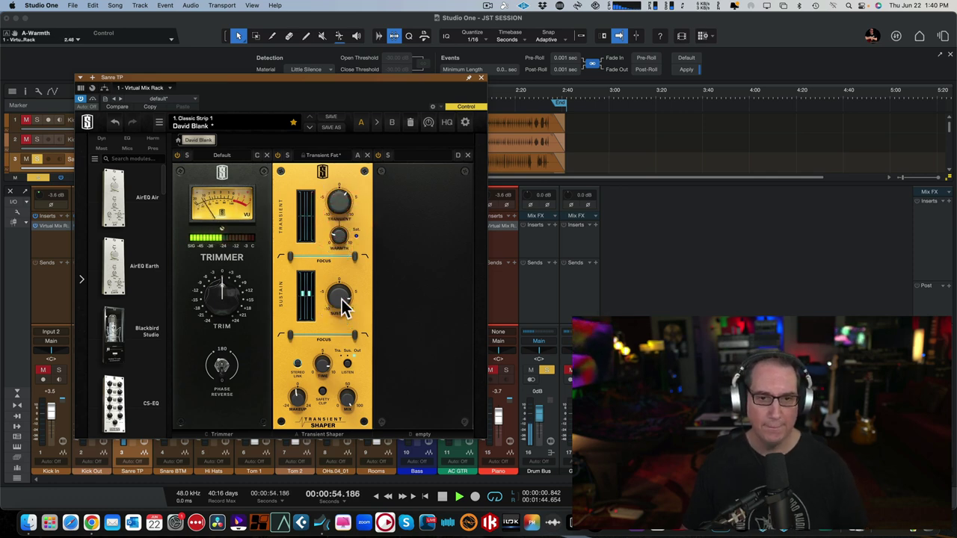
left_click_drag(342, 303, 333, 270)
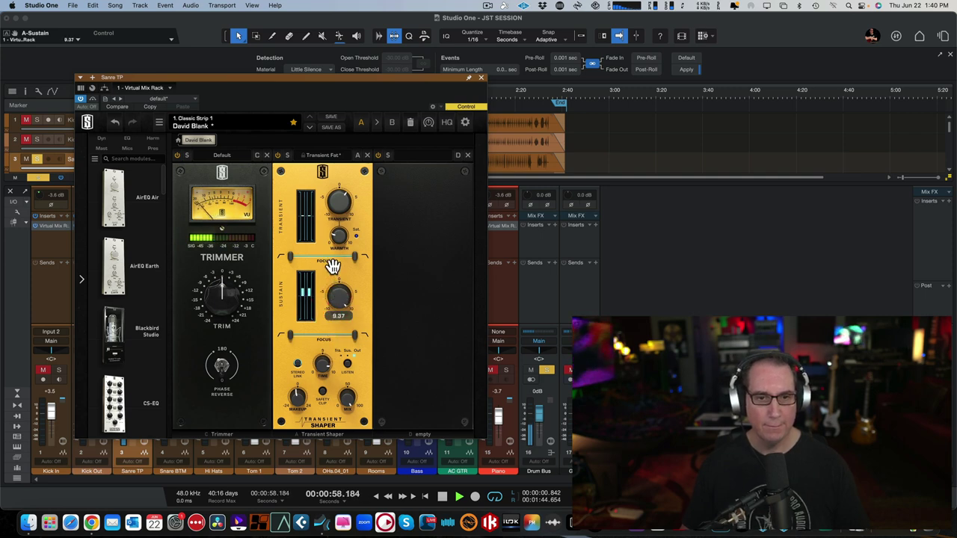
left_click_drag(333, 267, 338, 380)
left_click_drag(336, 321, 335, 304)
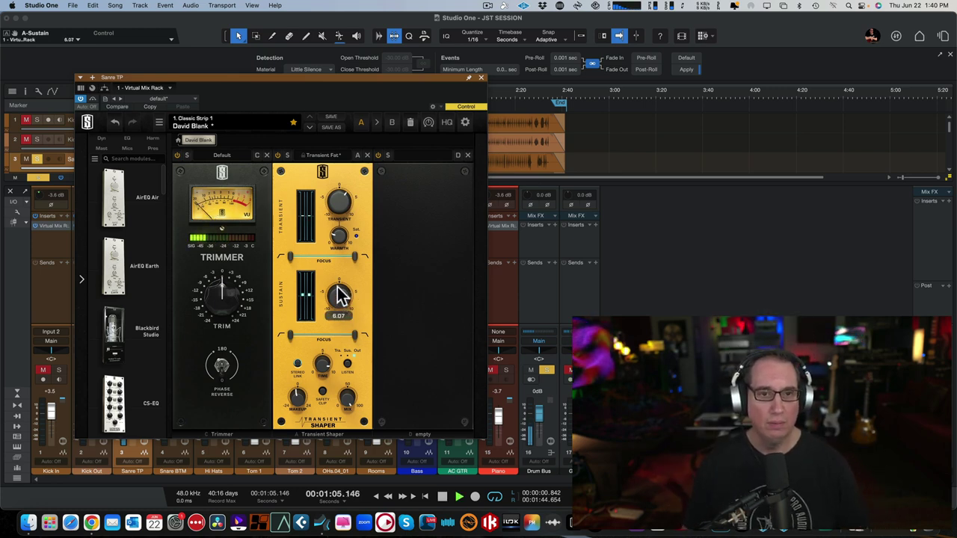
Try the Snappy and High Tightener presets, then load Transient Fat on the snare shaper
left_click(318, 157)
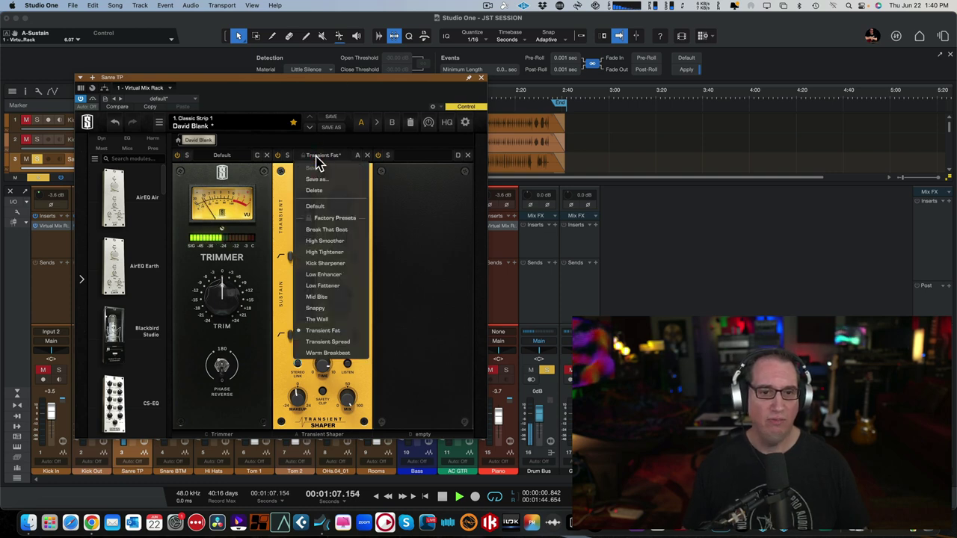
left_click(317, 309)
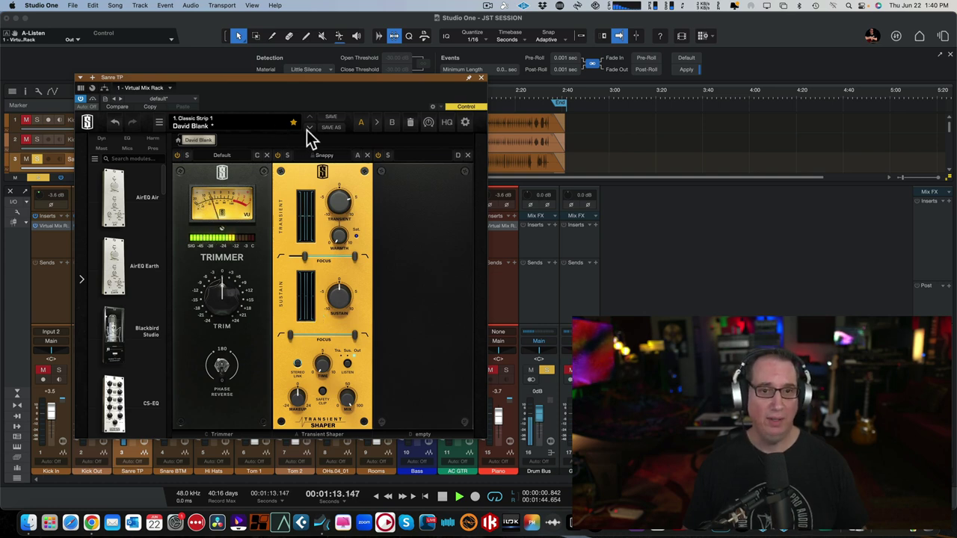
left_click(323, 157)
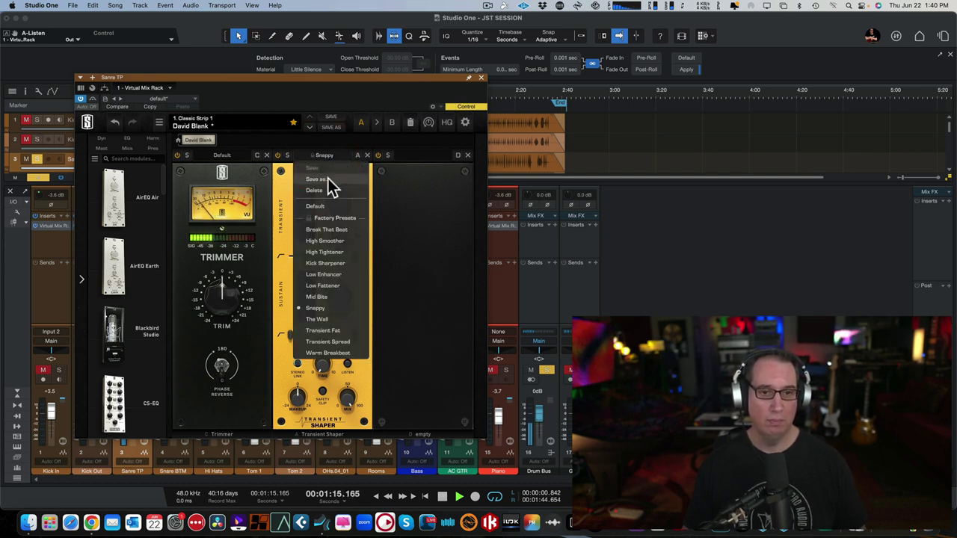
left_click(326, 253)
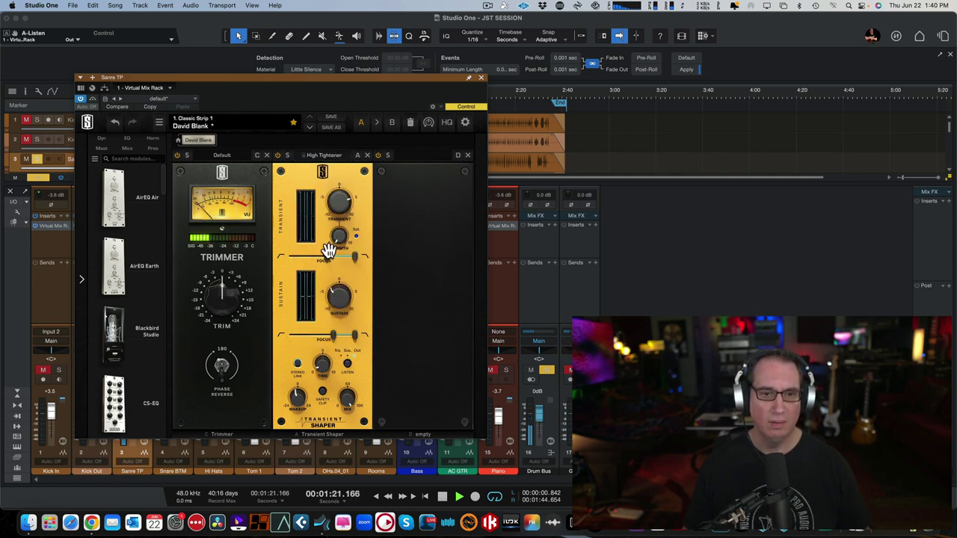
left_click(327, 157)
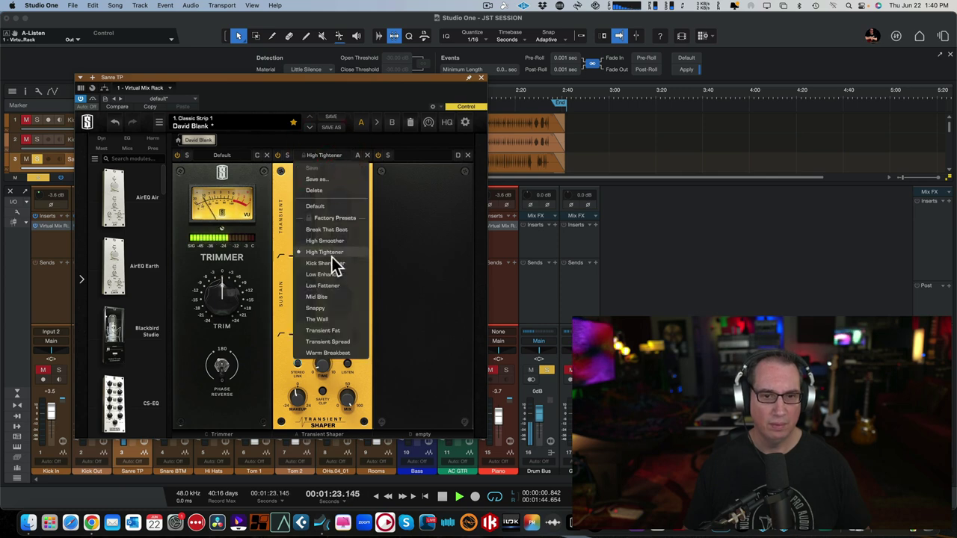
left_click(347, 331)
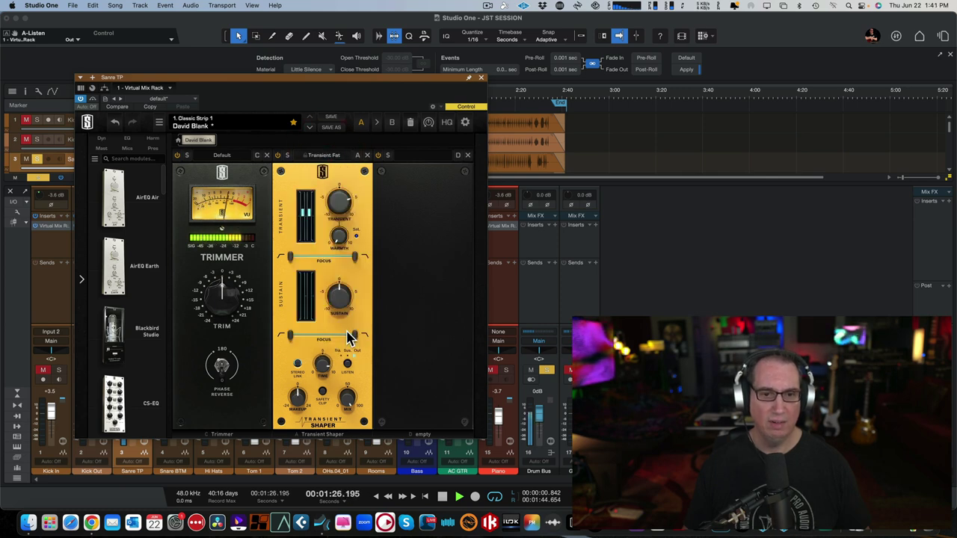
left_click(341, 197)
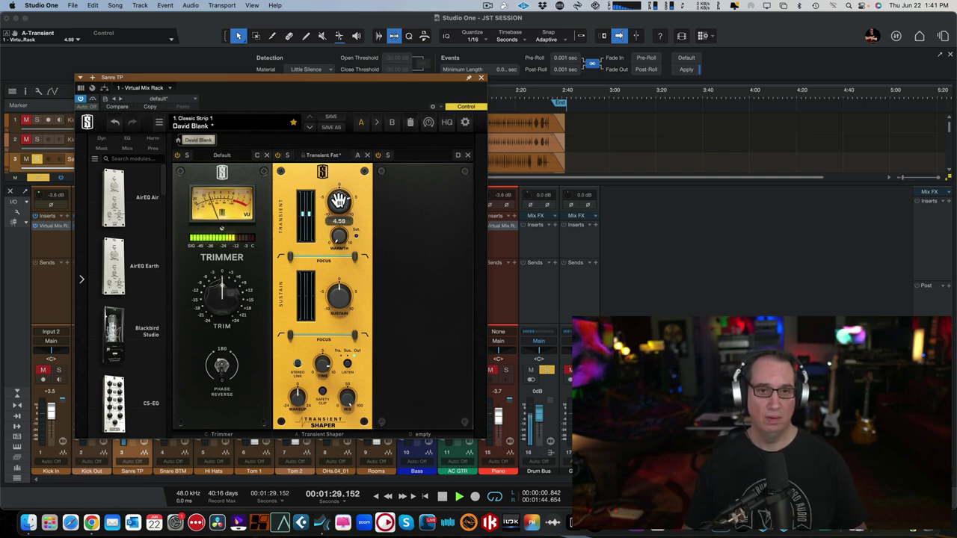
Compare the Transient Fat snare shaper bypassed and active, restarting playback between checks
left_click(278, 155)
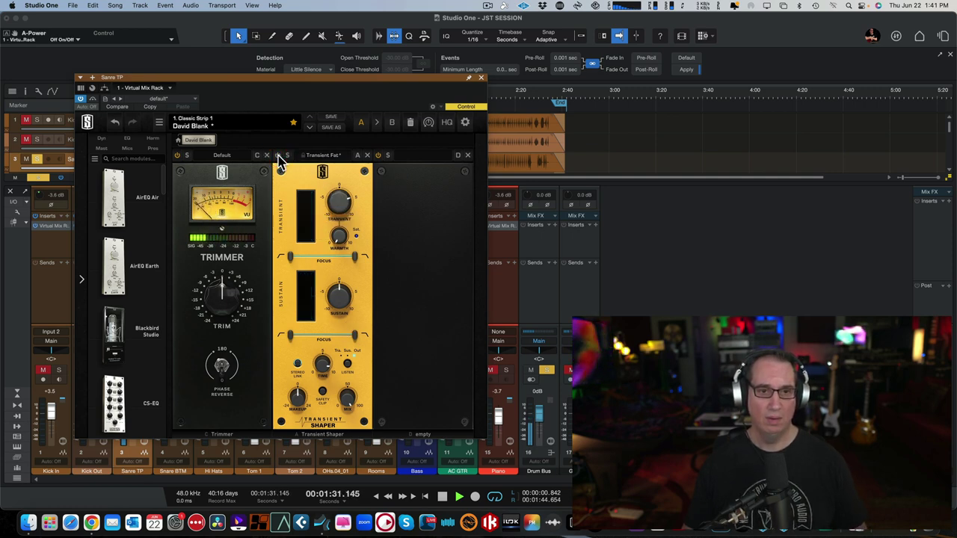
left_click(278, 155)
key("space")
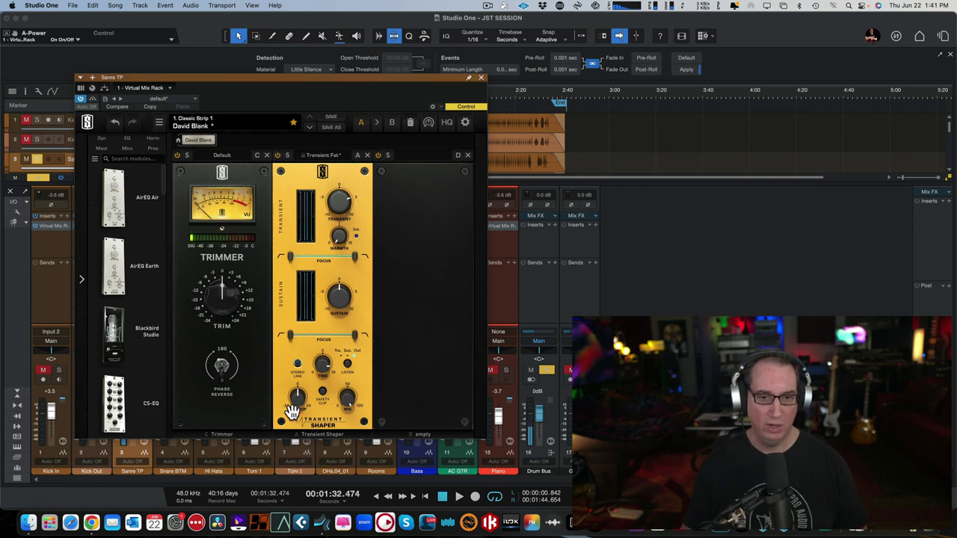
mouse_move(296, 399)
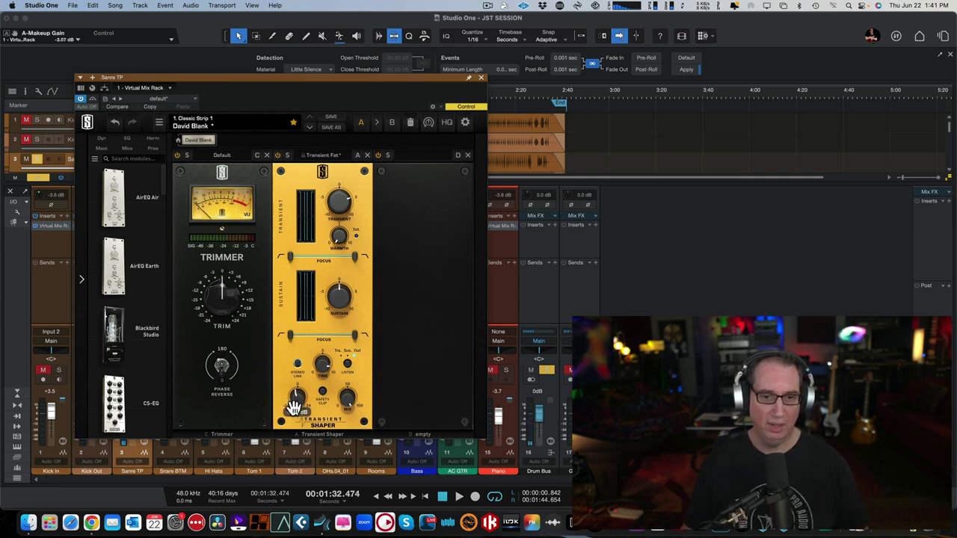
key("space")
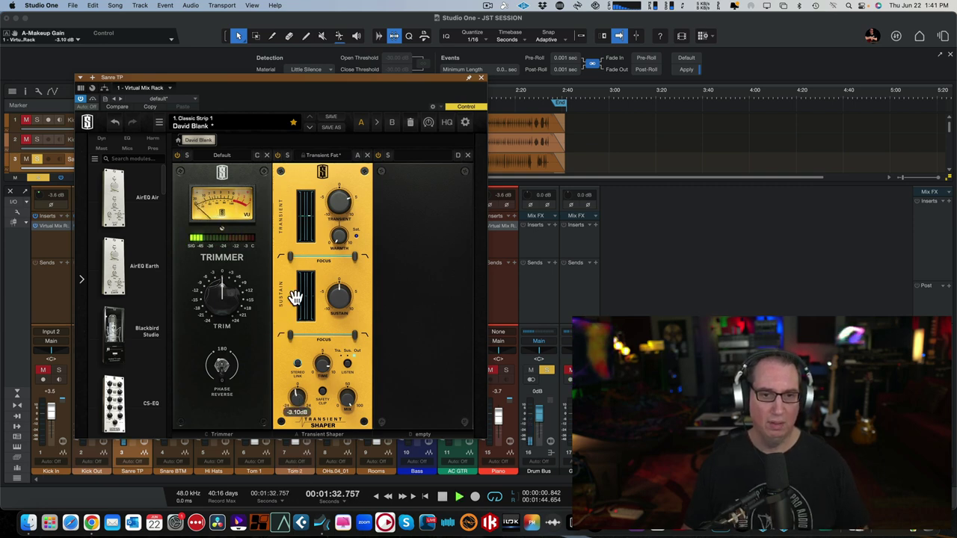
left_click(277, 156)
left_click(276, 155)
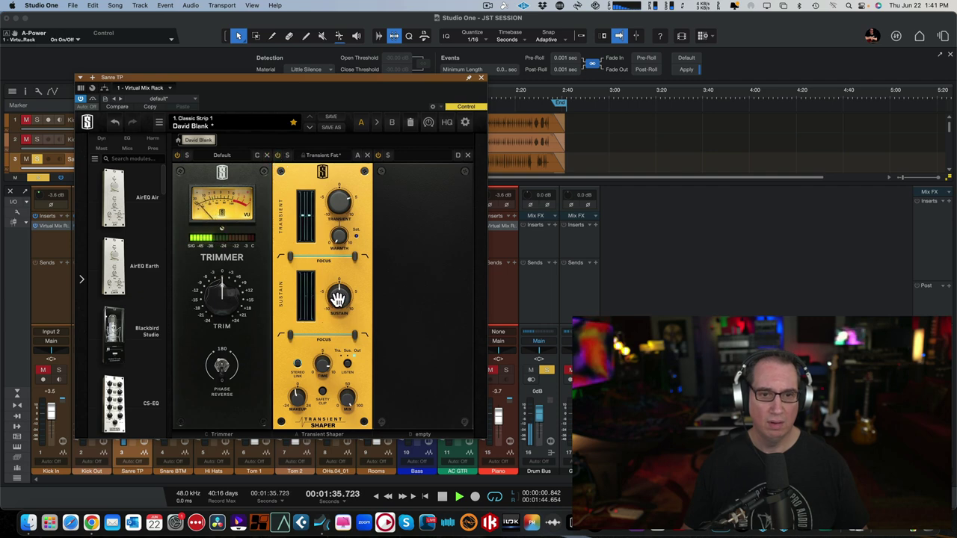
mouse_move(335, 216)
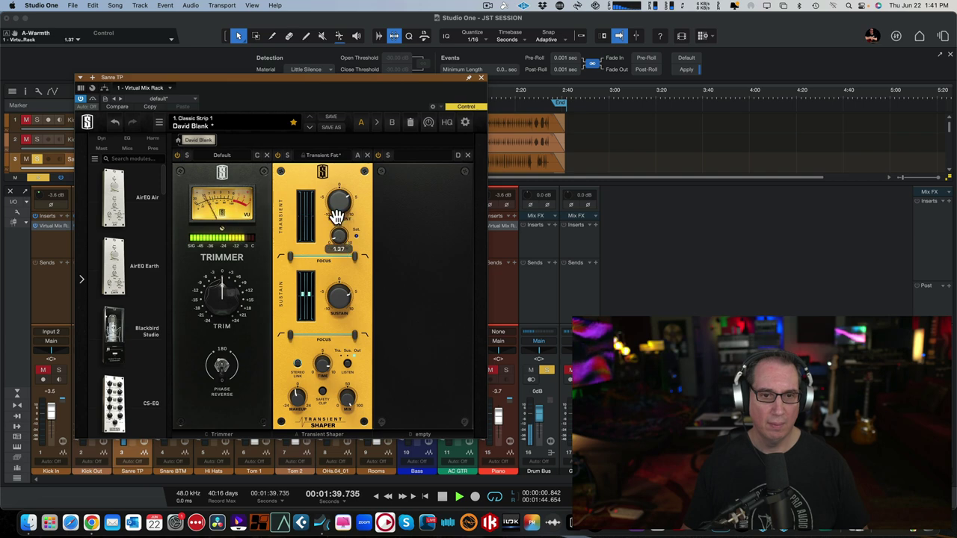
Solo Kick In and Snare BTM, pull the Kick In fader down, and open Snare BTM's Virtual Mix Rack
left_click(481, 78)
left_click(59, 370)
left_click_drag(49, 408, 88, 423)
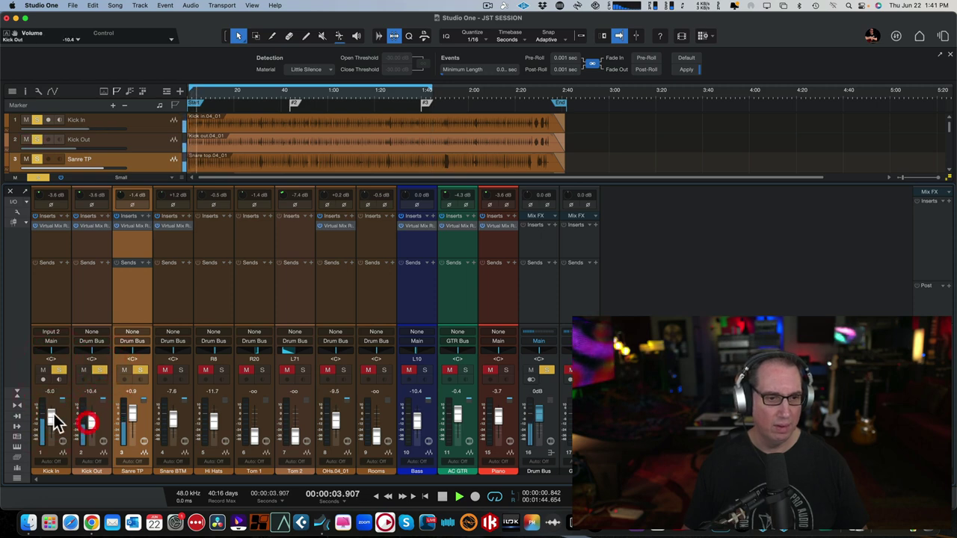
left_click(180, 370)
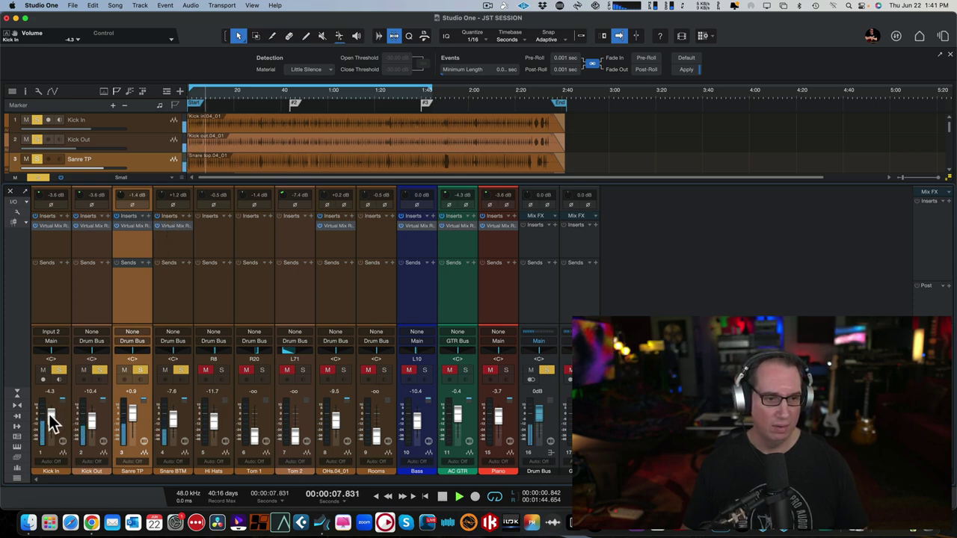
left_click_drag(49, 417, 49, 421)
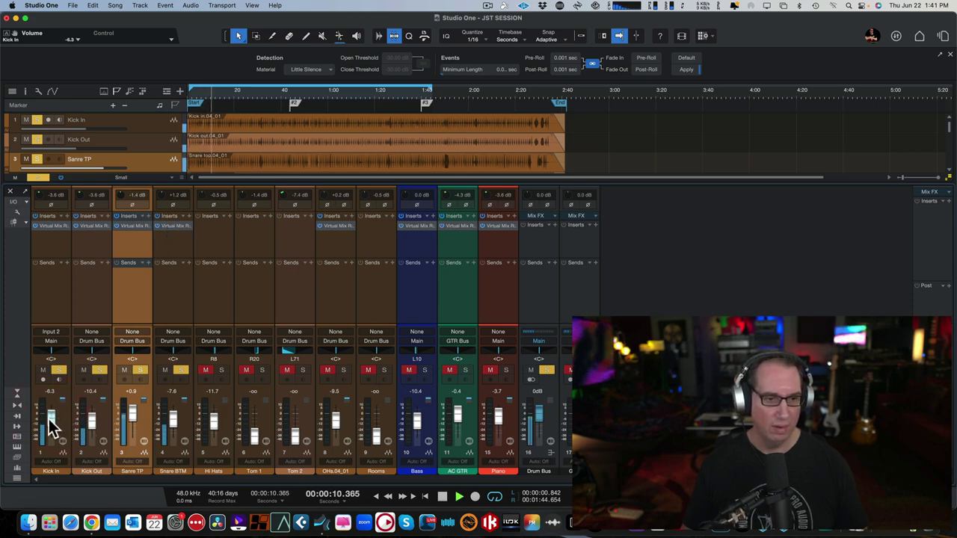
left_click(173, 226)
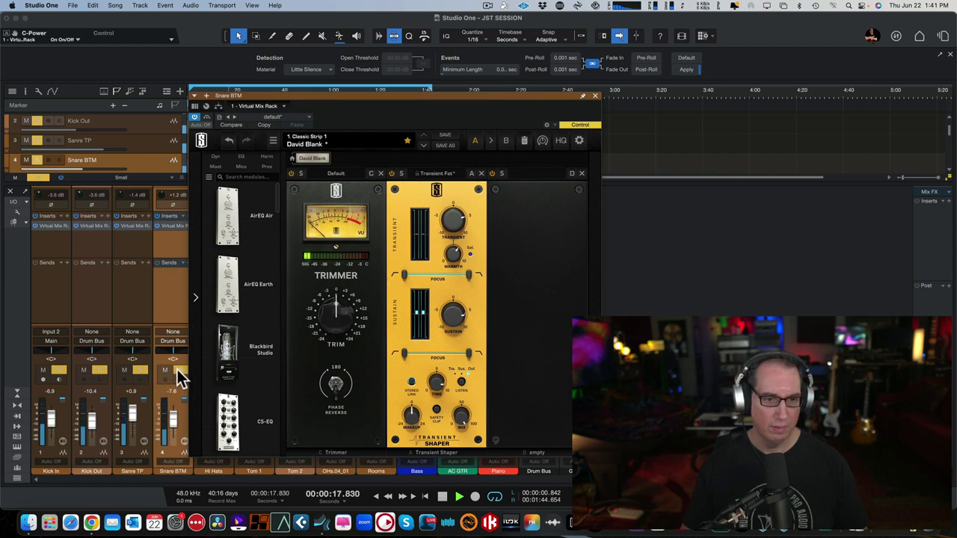
Solo Snare BTM and retune its Transient Shaper to transient about 7.95 and sustain 4.80, A/B-ing with bypass
left_click(179, 370)
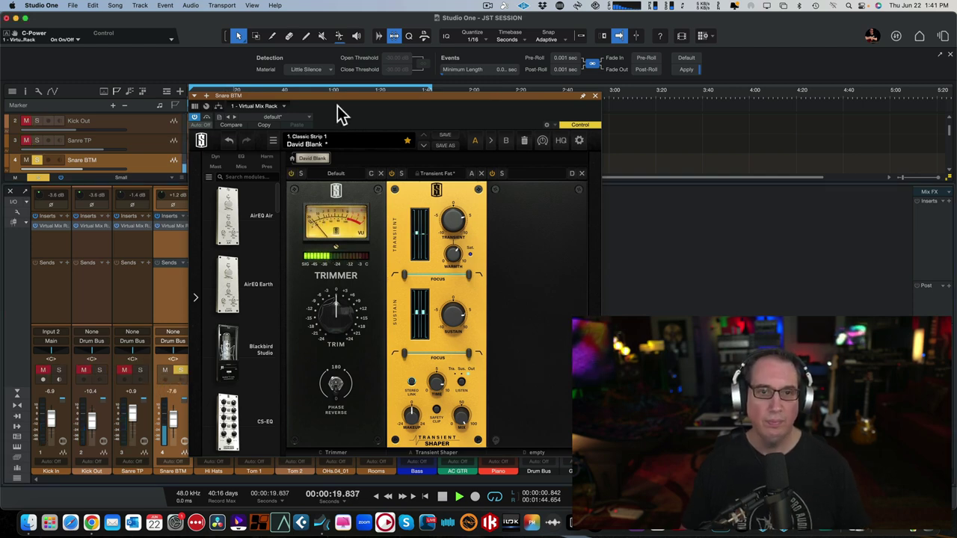
left_click_drag(333, 93, 291, 76)
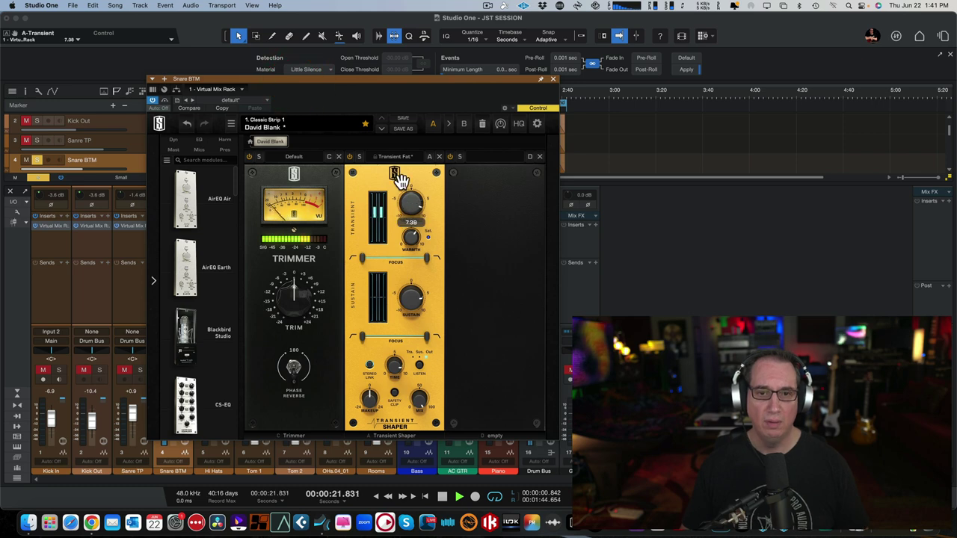
left_click_drag(401, 193, 412, 256)
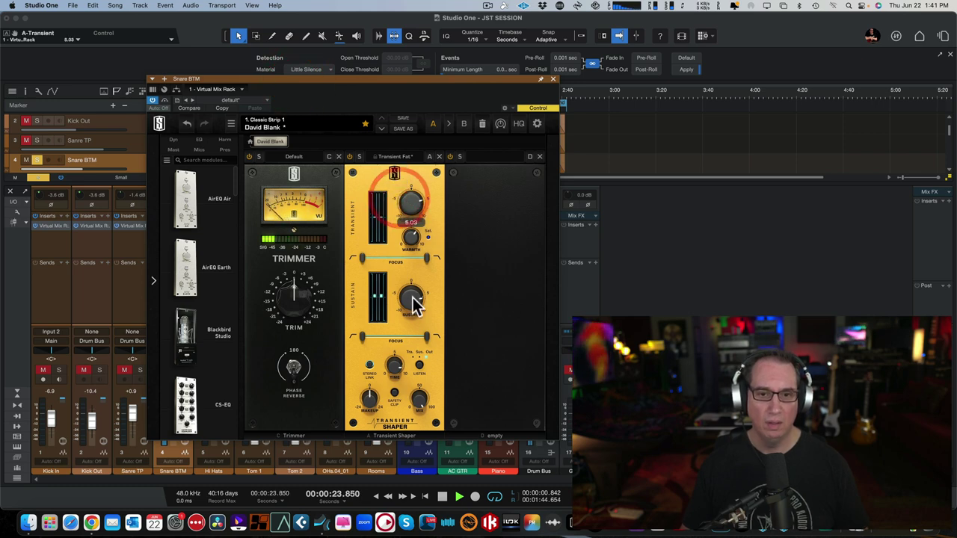
left_click_drag(410, 324, 402, 299)
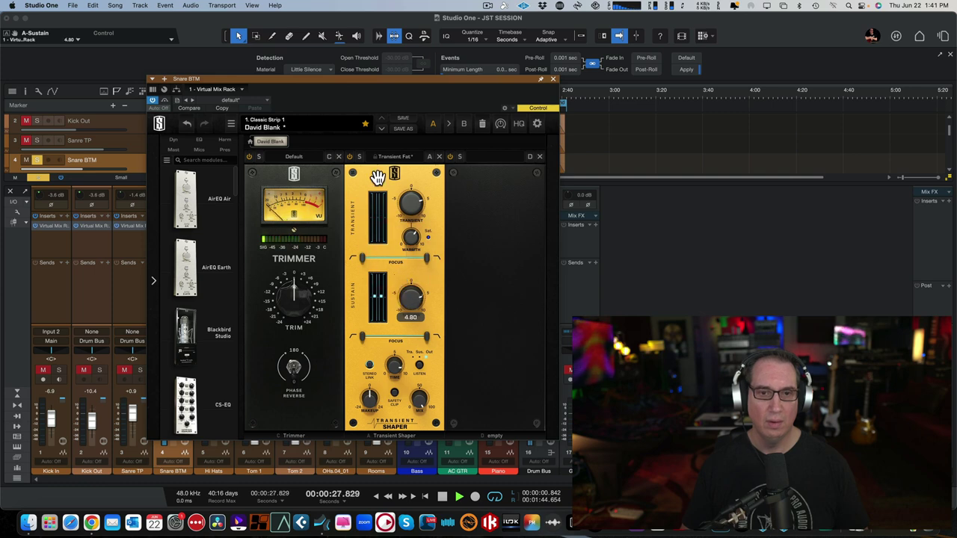
left_click(349, 157)
left_click(349, 157)
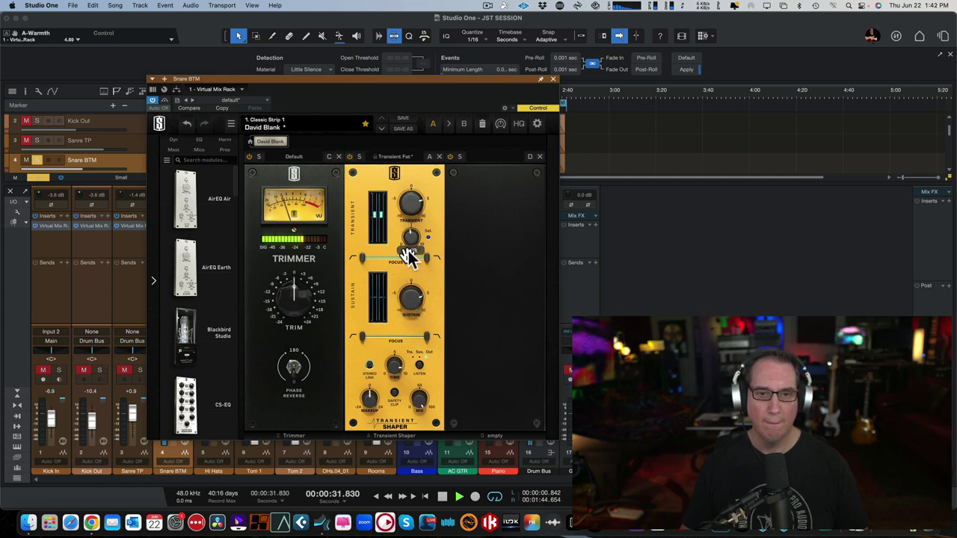
left_click_drag(409, 200, 416, 218)
left_click(352, 157)
left_click(353, 157)
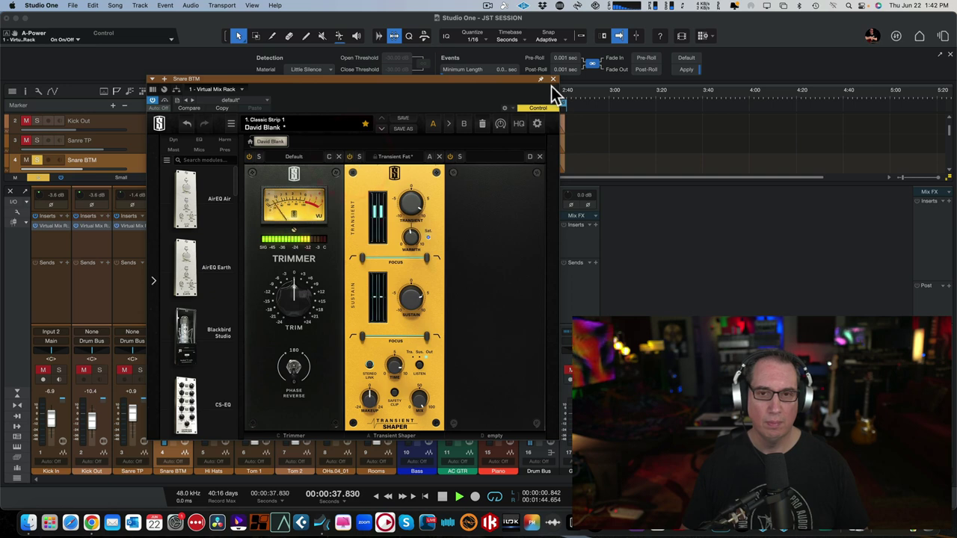
Close the Snare BTM rack and lower its fader to -9.5 dB
left_click(552, 79)
left_click(179, 369)
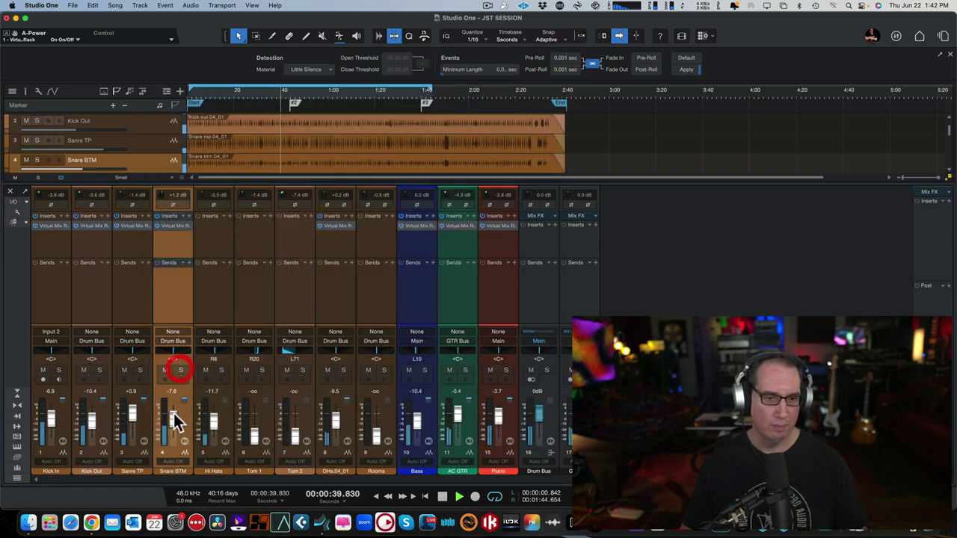
left_click_drag(172, 421, 173, 426)
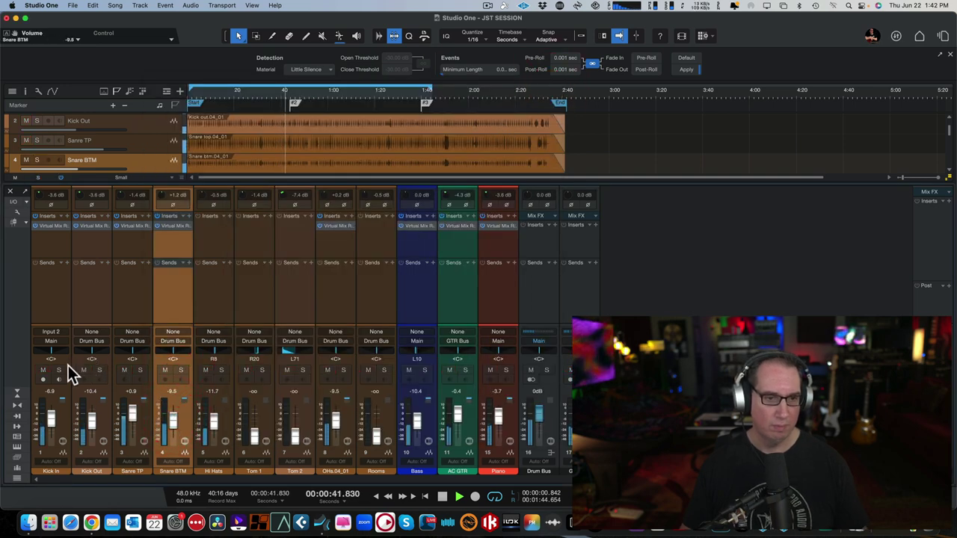
Solo and select Kick In, Kick Out, Sanre TP and Snare BTM, then solo OHs.04_01 alone
left_click(59, 370)
left_click(99, 370)
left_click(140, 370)
left_click(181, 370)
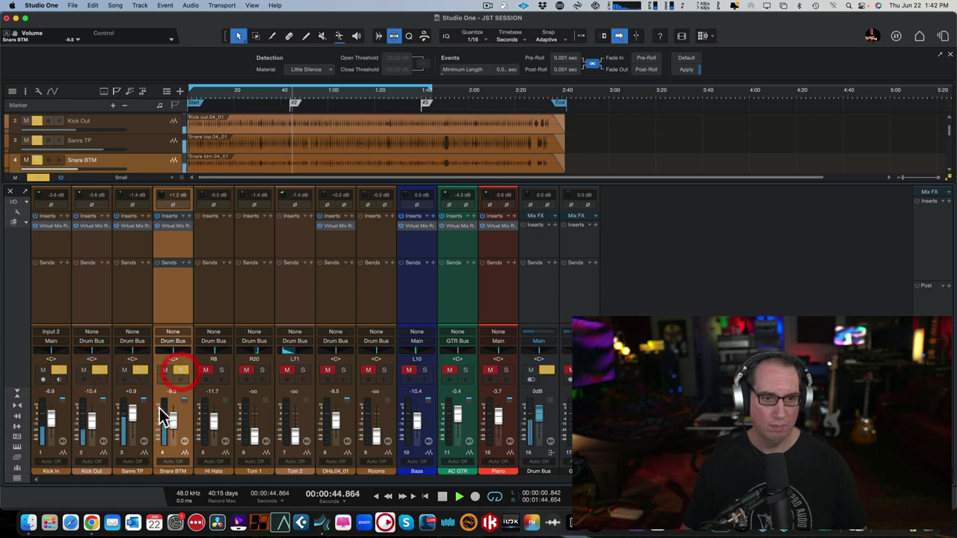
left_click(57, 291)
left_click(84, 293, "shift")
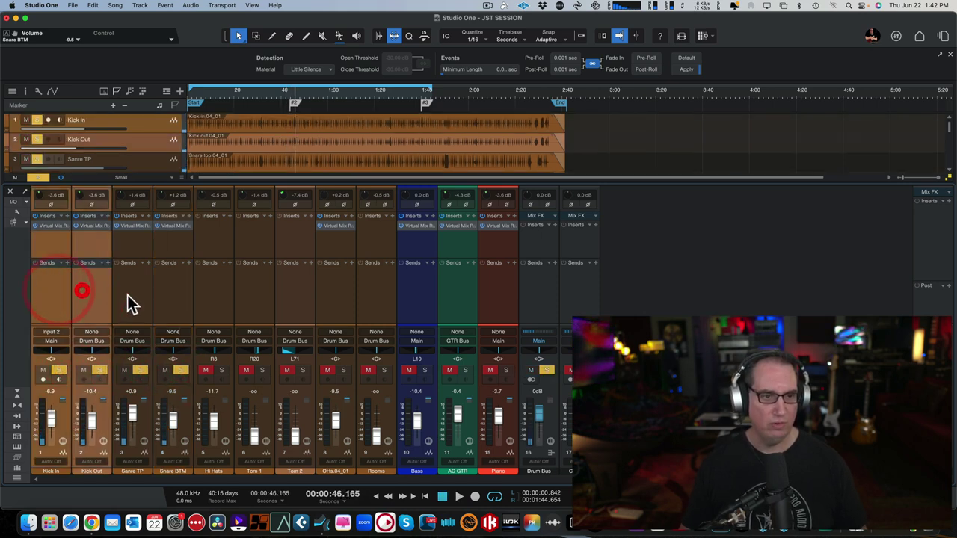
left_click(127, 296, "shift")
left_click(160, 292, "shift")
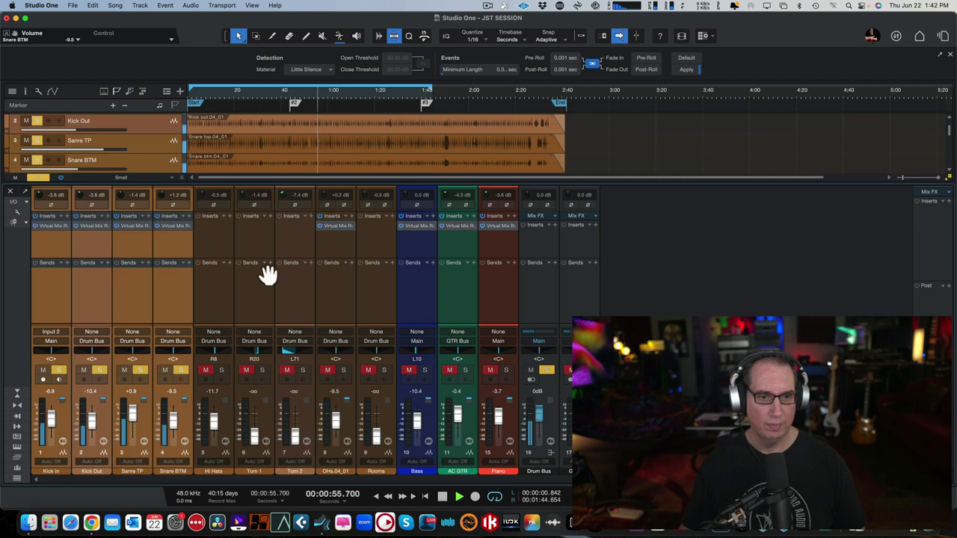
left_click(341, 370)
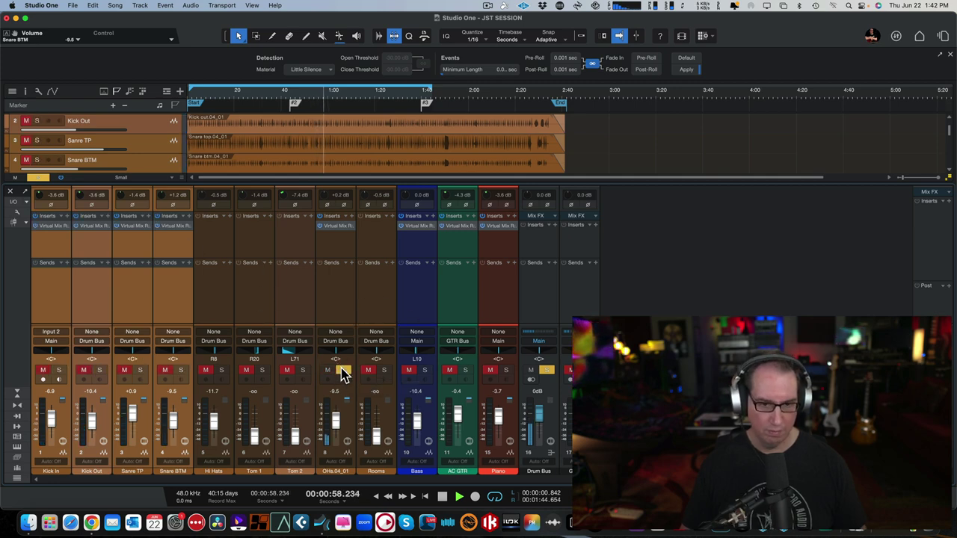
Set the OHs Snappy Transient Shaper to transient 1.29 and sustain 7.29, then close the rack
left_click(334, 233)
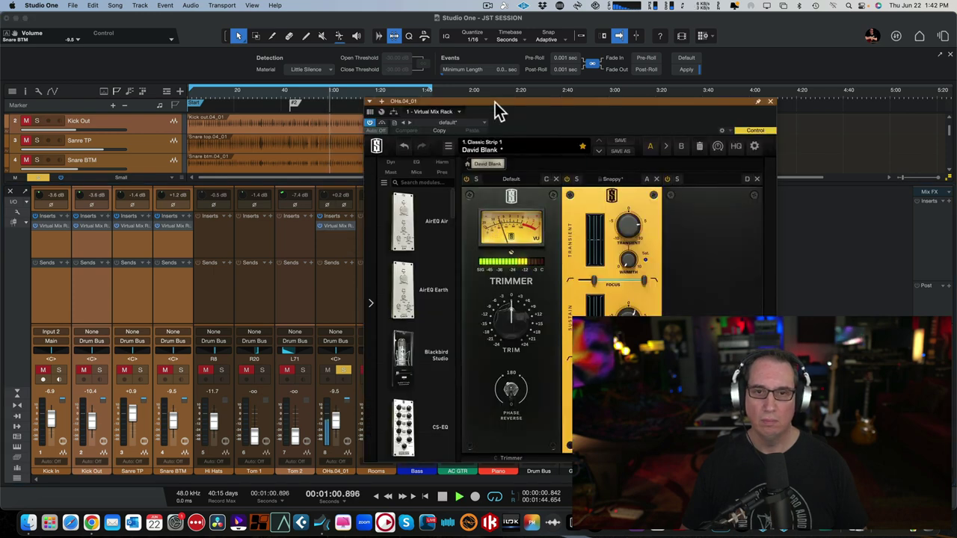
left_click_drag(495, 103, 247, 106)
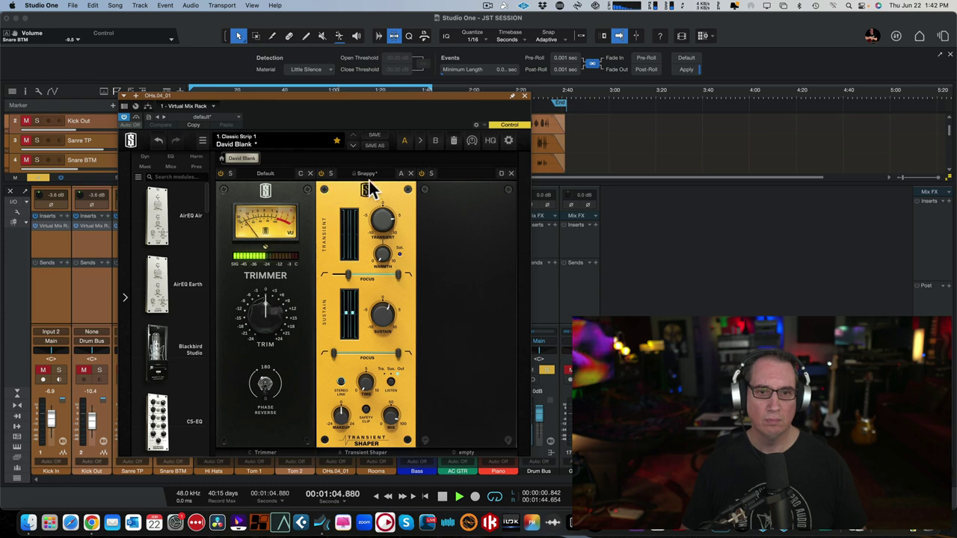
left_click_drag(378, 214, 380, 247)
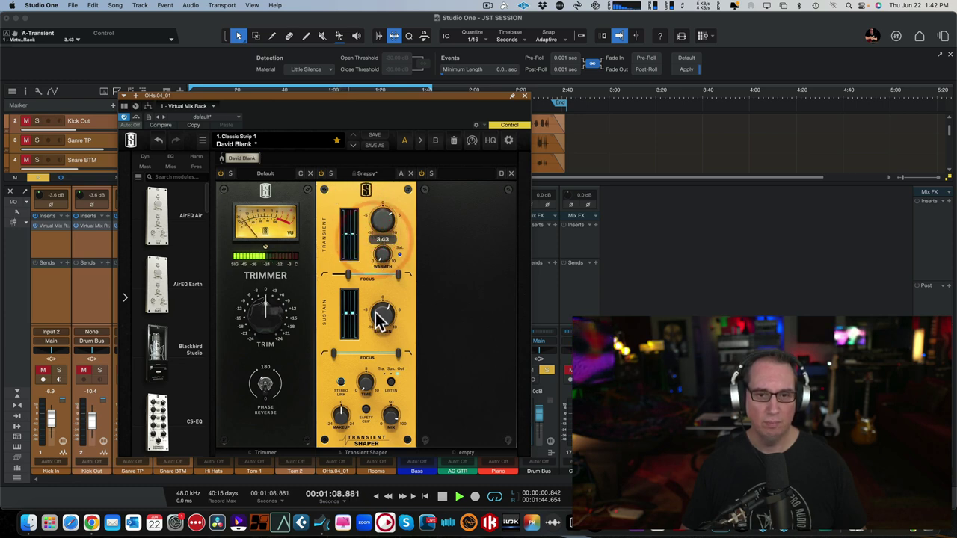
left_click_drag(370, 316, 380, 292)
left_click_drag(376, 226, 375, 232)
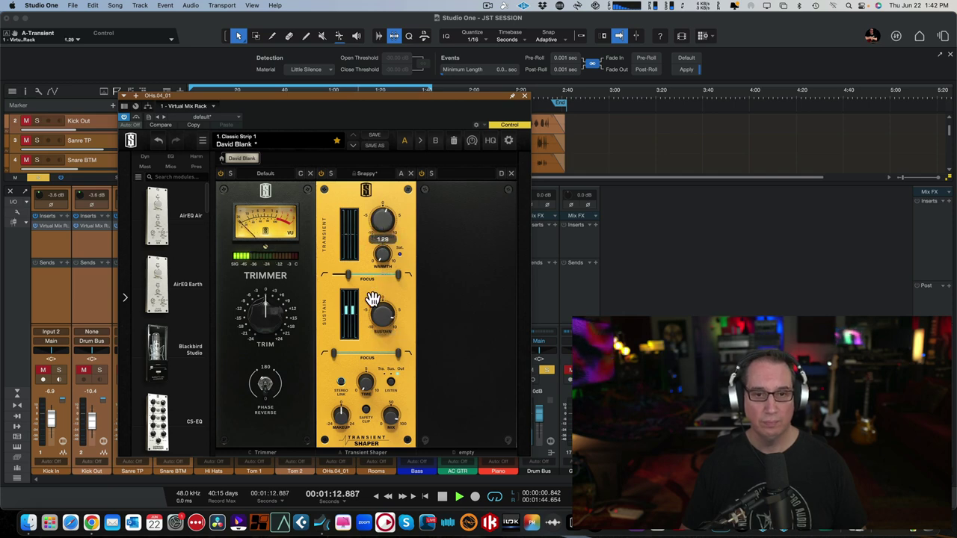
left_click_drag(376, 304, 379, 312)
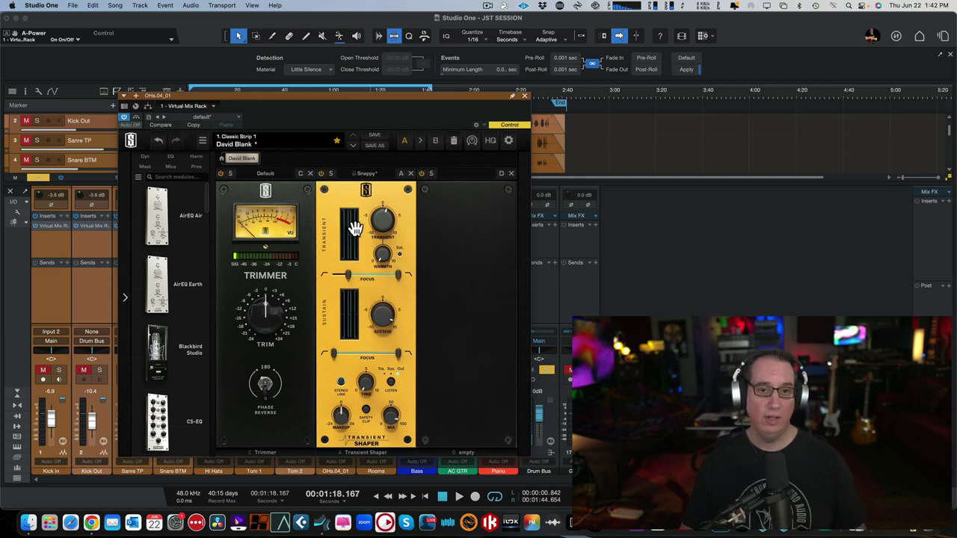
mouse_move(374, 222)
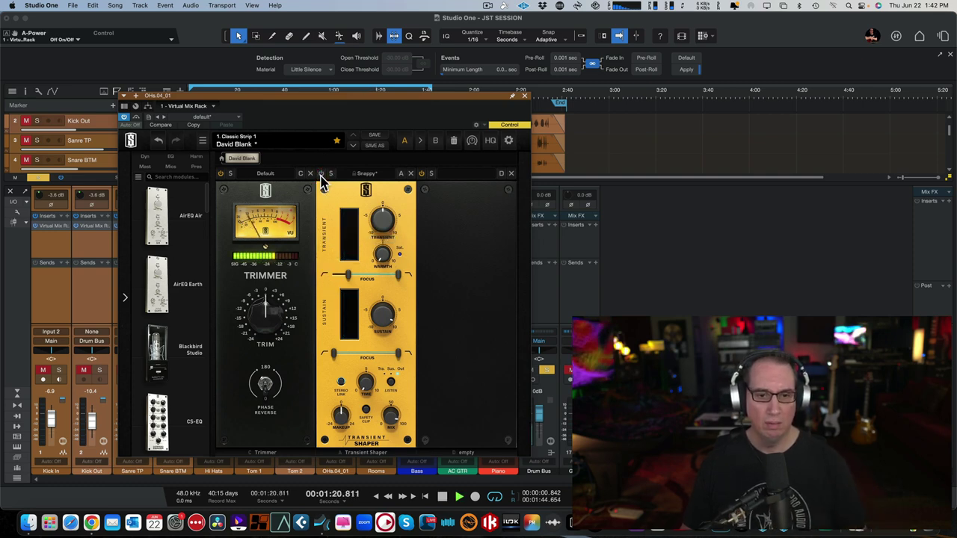
left_click(523, 95)
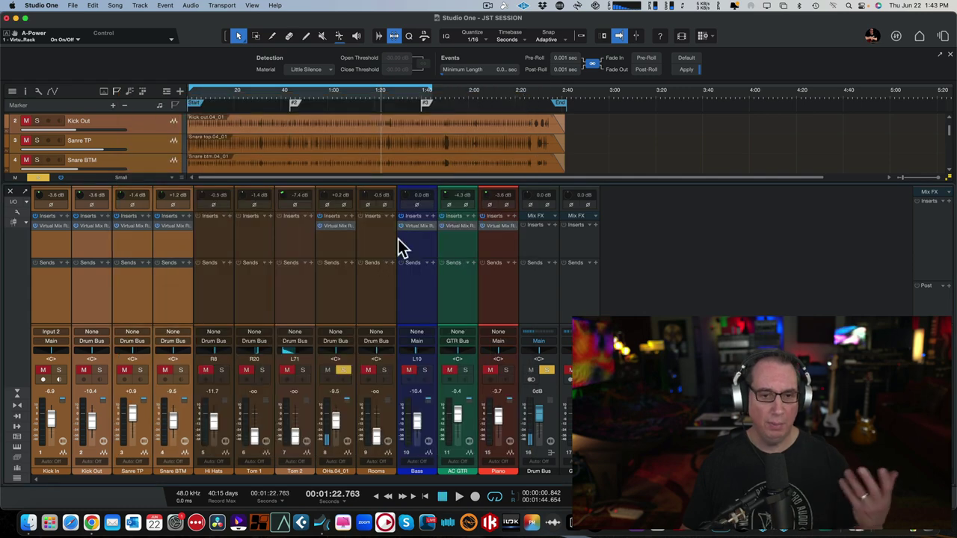
Re-solo the kick, snare and overhead channels and lower the OHs fader to -11.7 dB
left_click(343, 370)
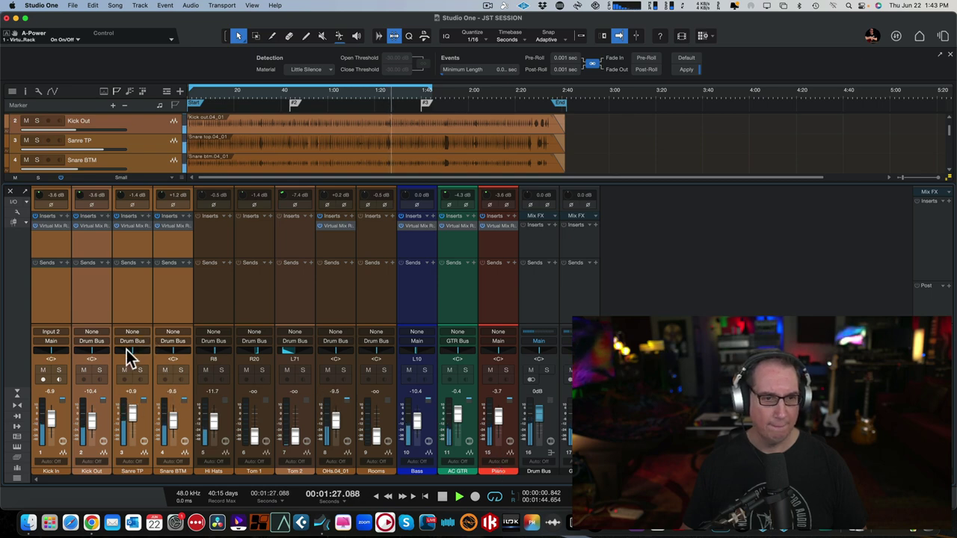
left_click(179, 370)
left_click(343, 370)
left_click_drag(339, 414, 336, 421)
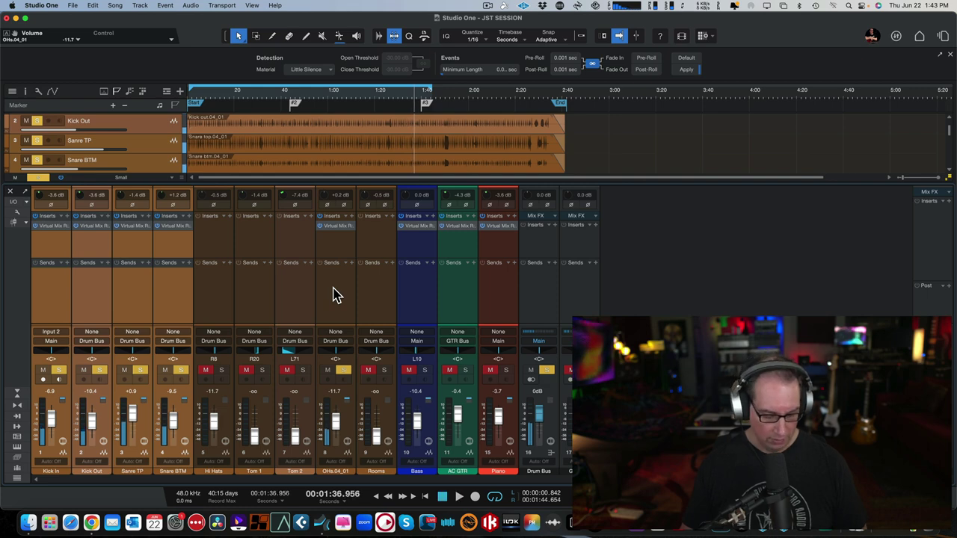
Select AC GTR and open its Virtual Mix Rack, moving the window into view
left_click(209, 251)
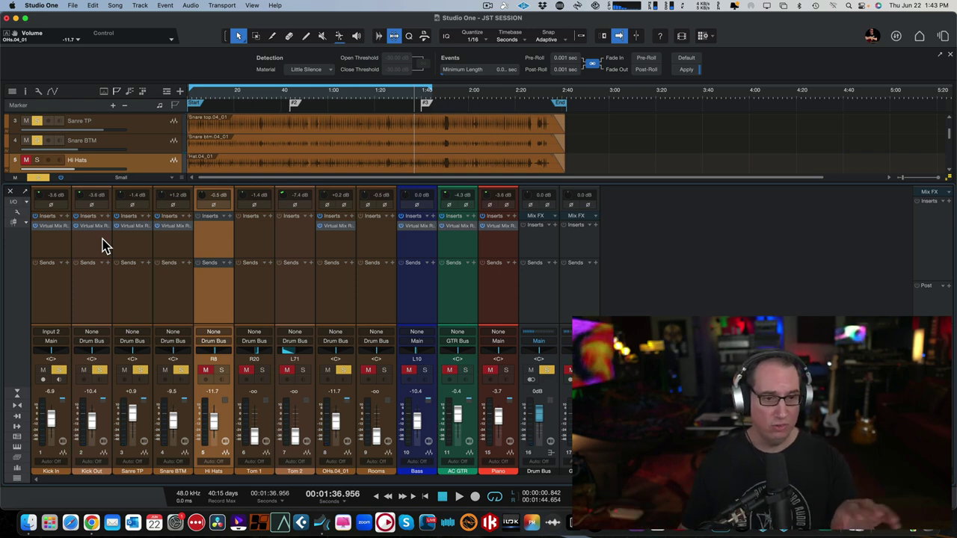
left_click(330, 269)
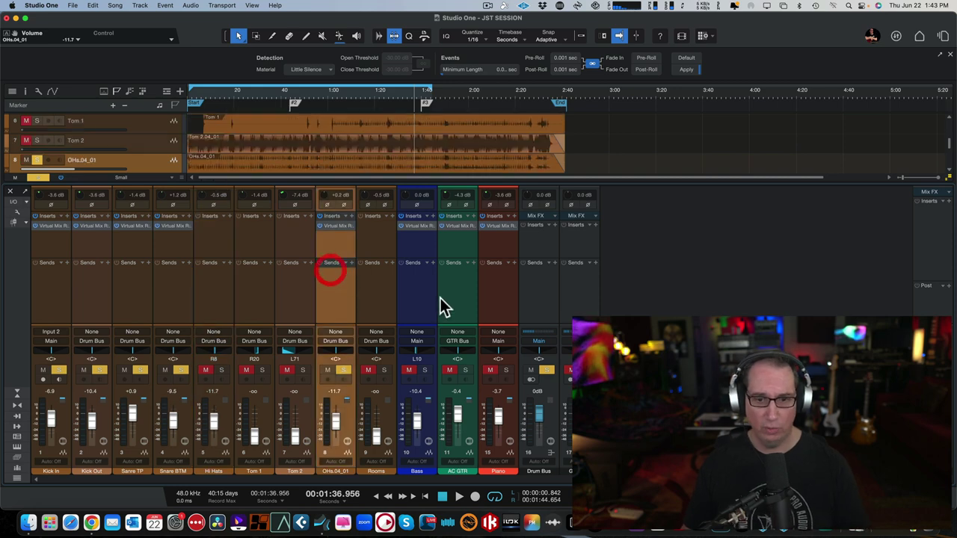
left_click(446, 288)
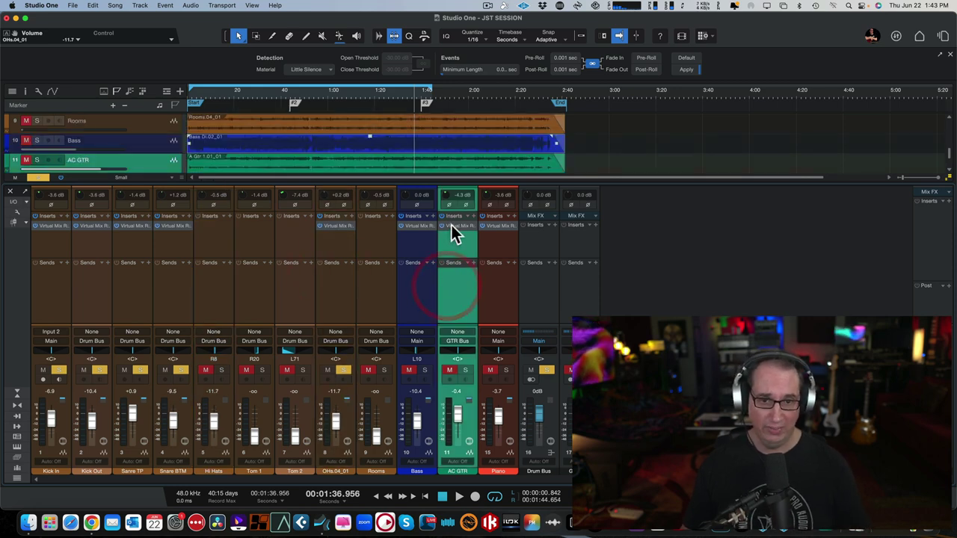
left_click(451, 225)
left_click_drag(290, 80, 260, 89)
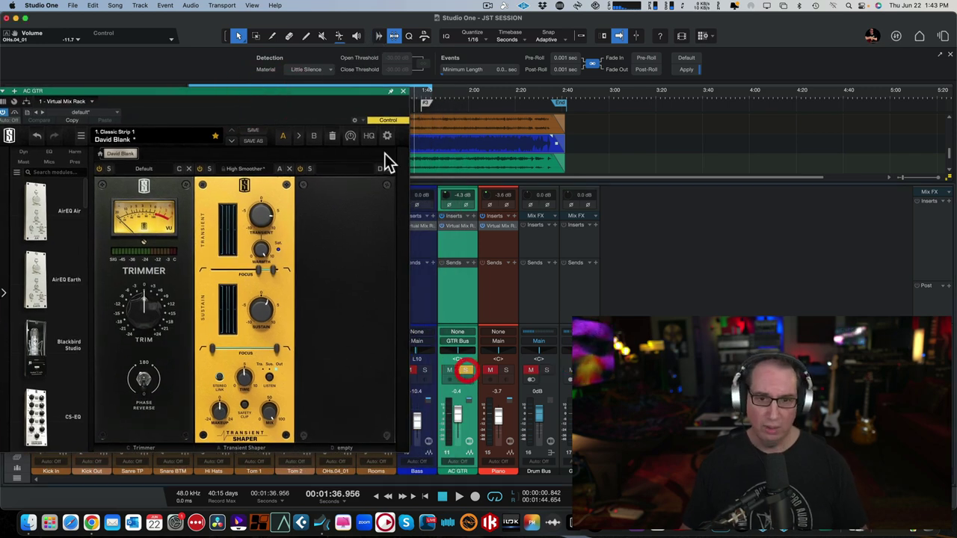
Position the rack window and A/B the AC GTR Transient Shaper against bypass several times
left_click_drag(285, 93, 333, 102)
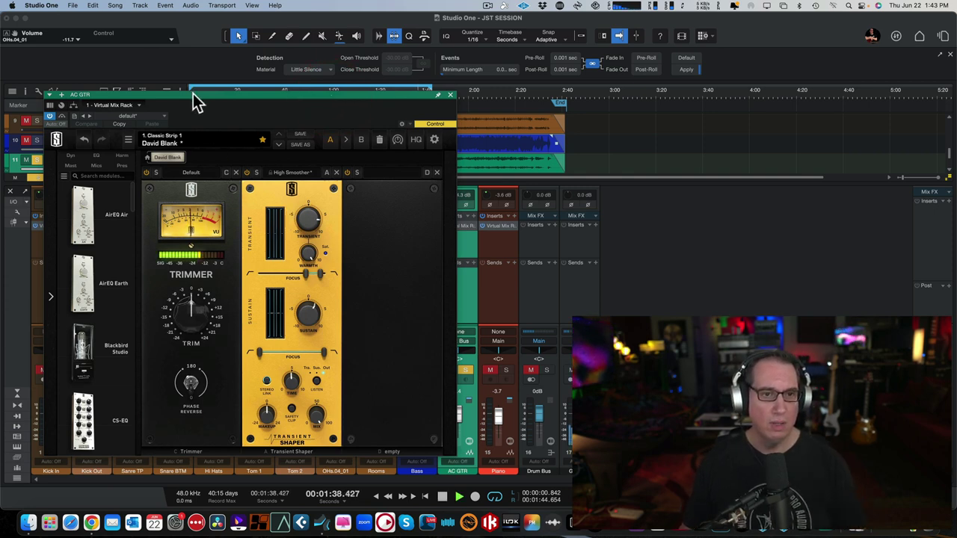
left_click_drag(193, 100, 190, 75)
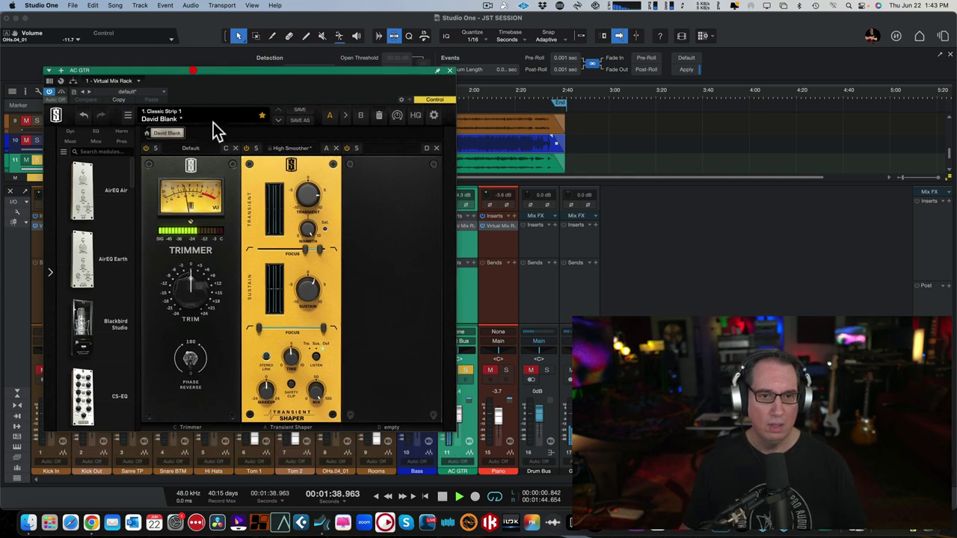
left_click(308, 194)
left_click(247, 149)
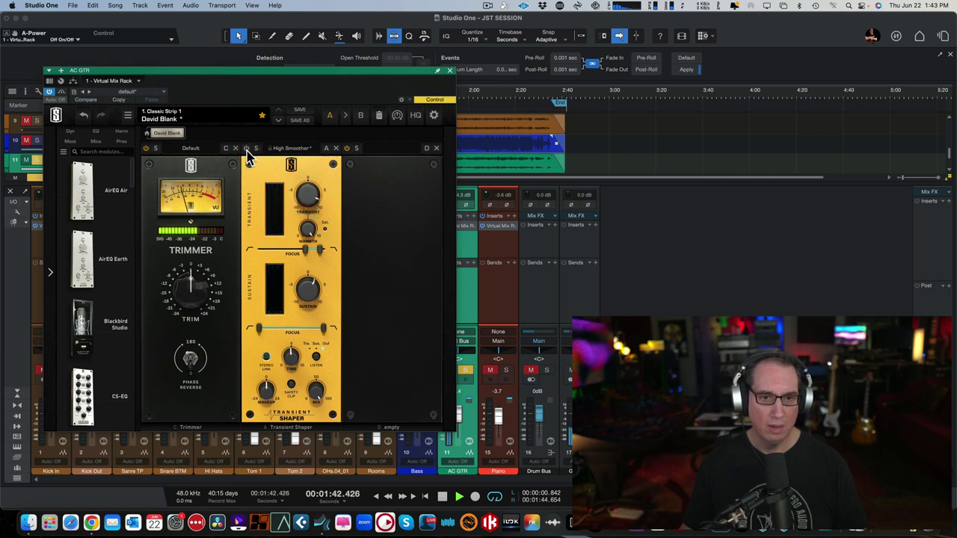
left_click(247, 149)
mouse_move(308, 290)
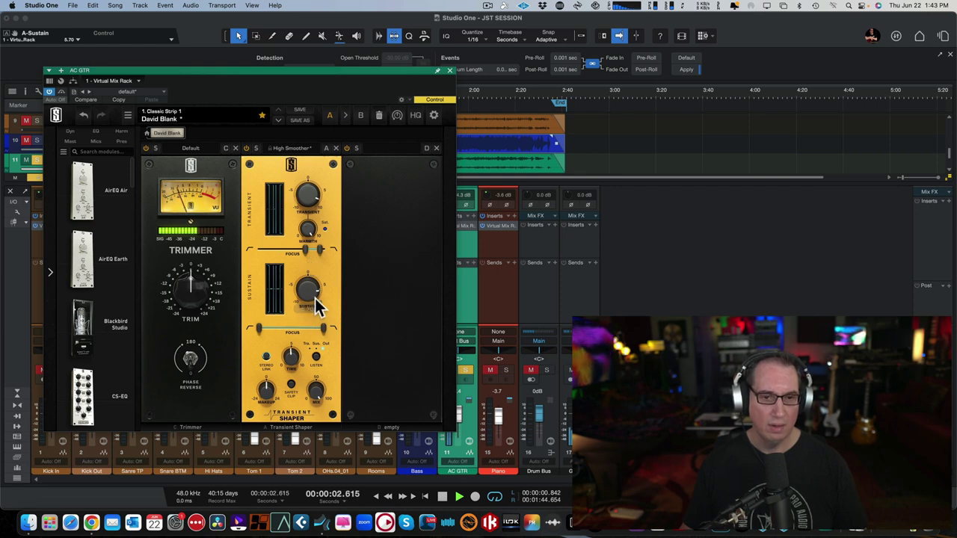
left_click(247, 149)
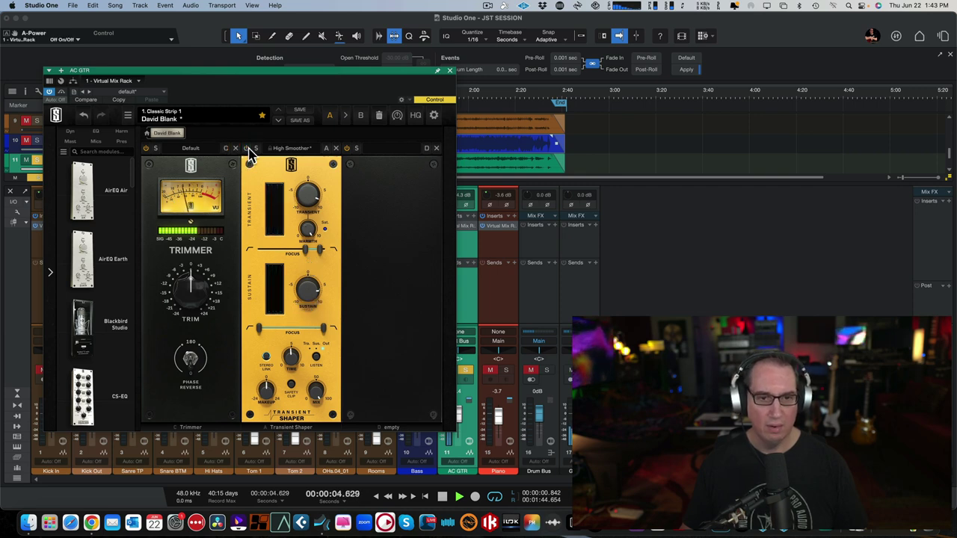
left_click(247, 149)
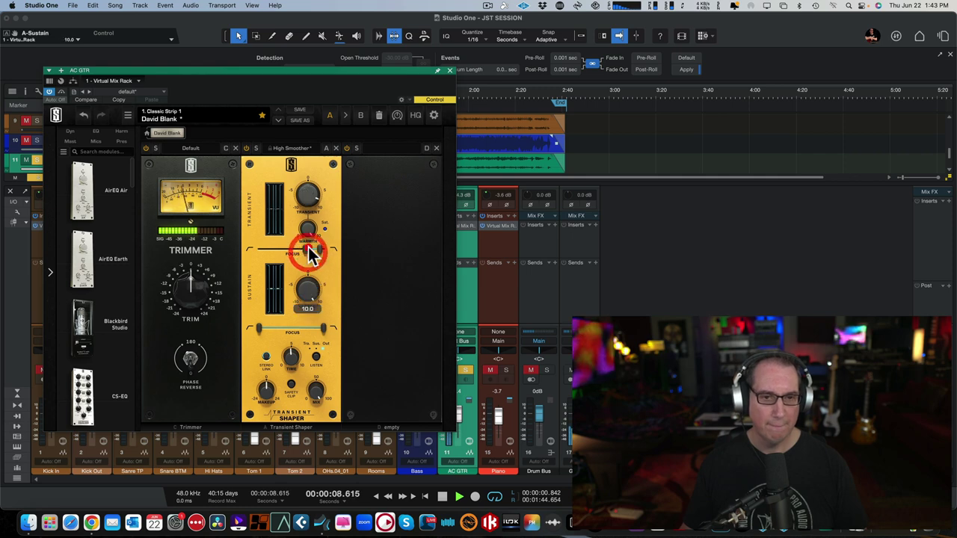
left_click(247, 149)
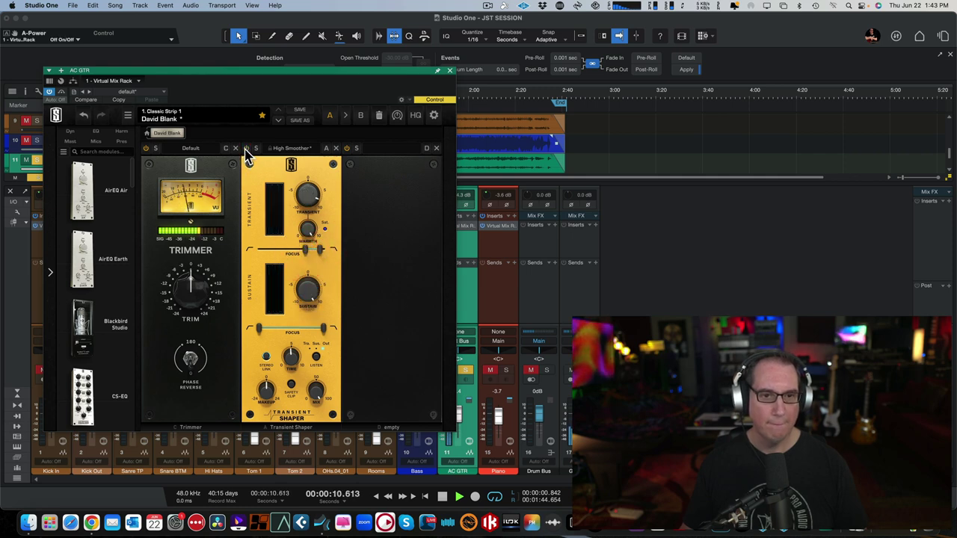
left_click(246, 149)
Pull sustain down to -3.30, adjust the transient, and raise warmth to about 5.55
left_click_drag(309, 287, 306, 327)
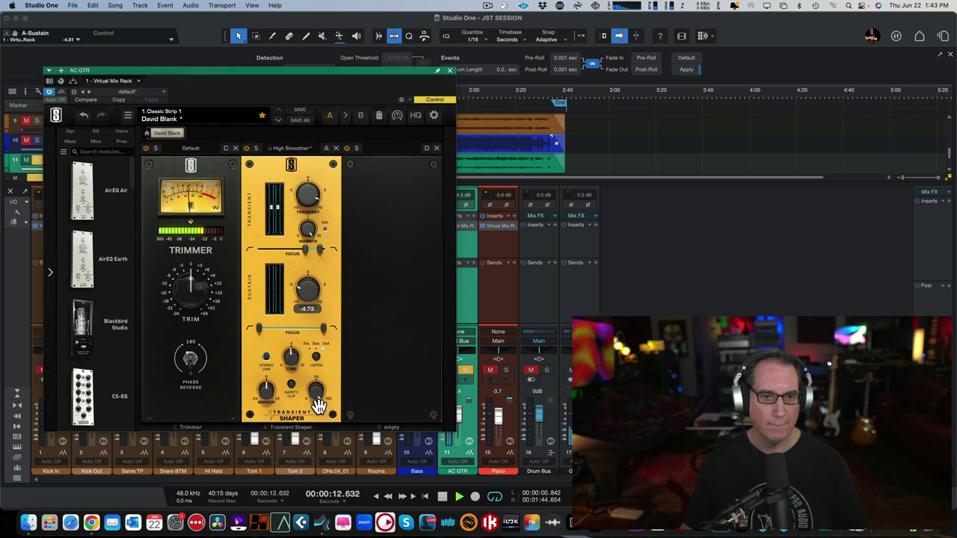
left_click(247, 149)
left_click(247, 149)
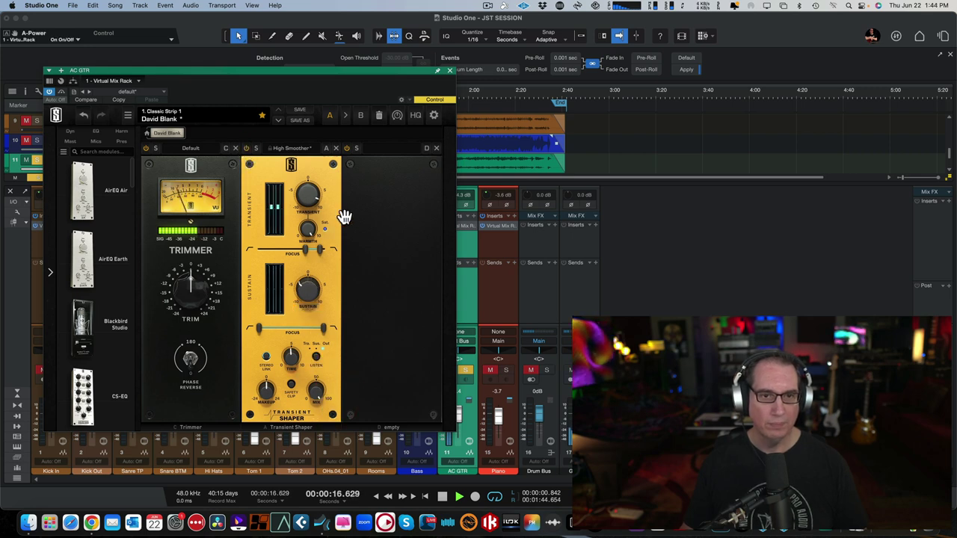
left_click(308, 193)
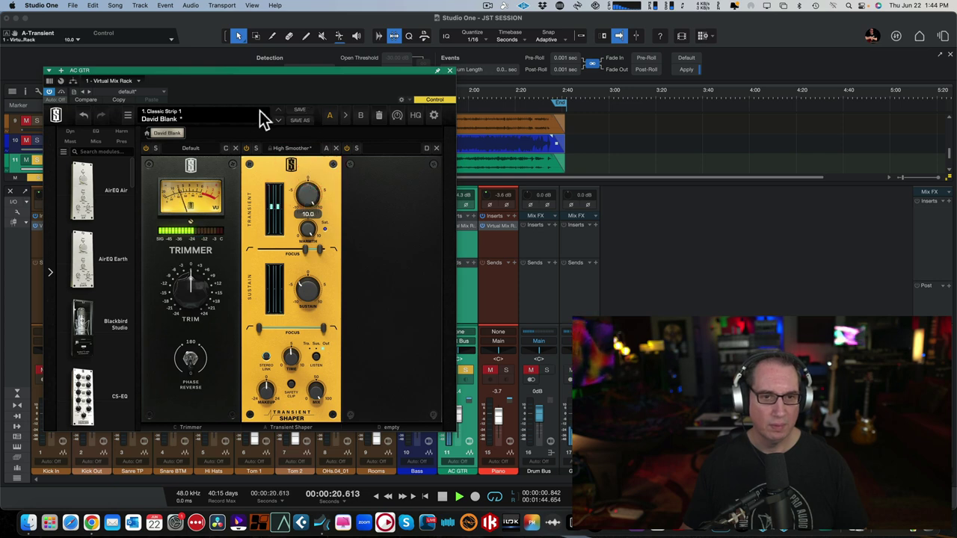
left_click(247, 150)
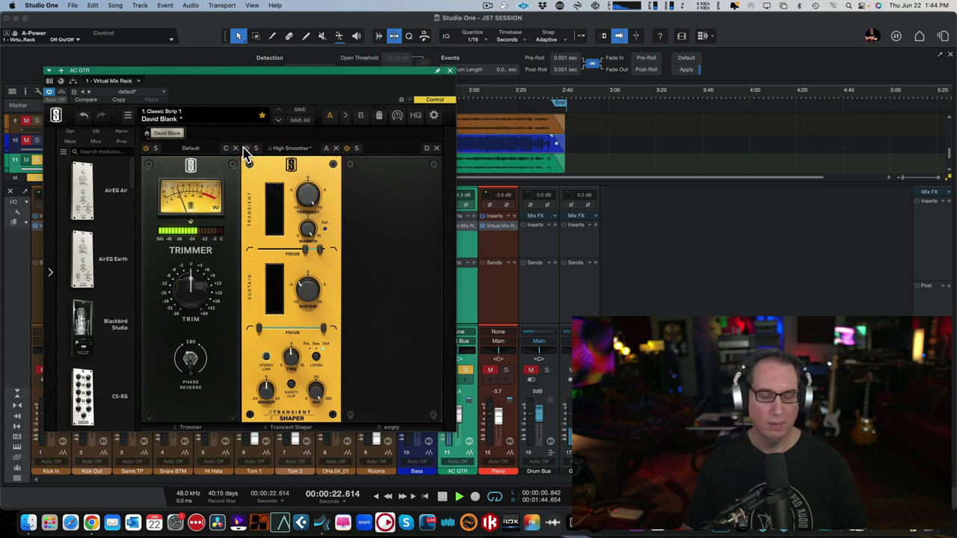
left_click(247, 150)
left_click_drag(308, 230, 314, 299)
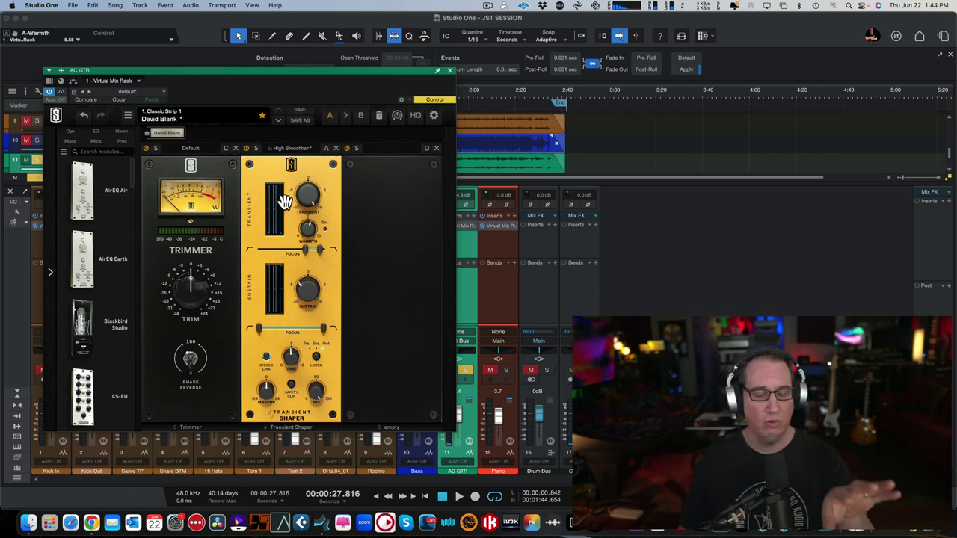
Start playback, A/B the guitar's Transient Shaper, and lower the transient focus frequency
left_click_drag(277, 77, 278, 105)
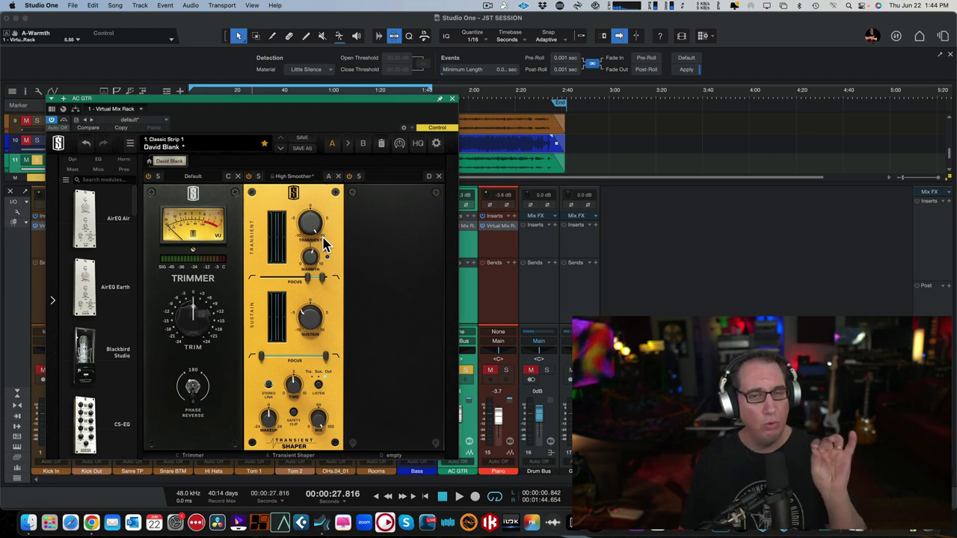
key("space")
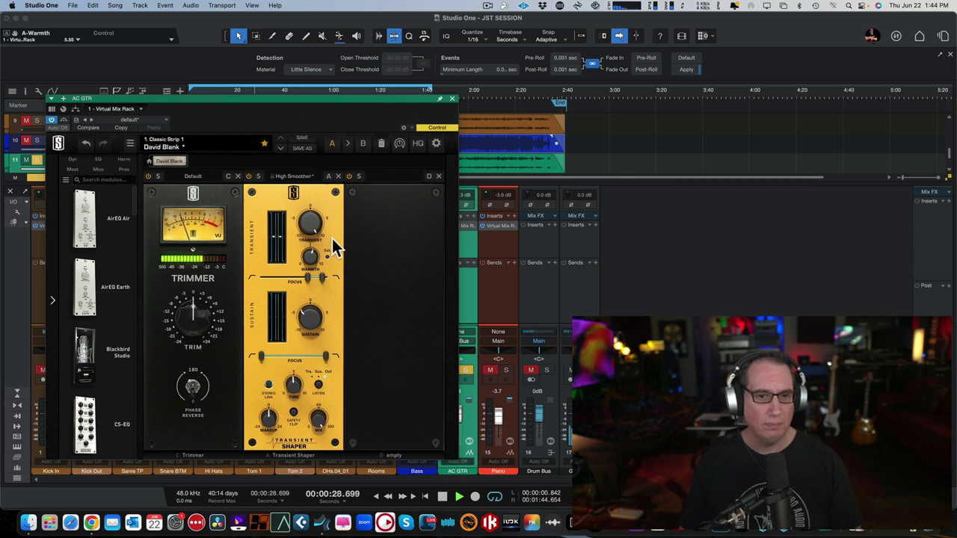
left_click(249, 178)
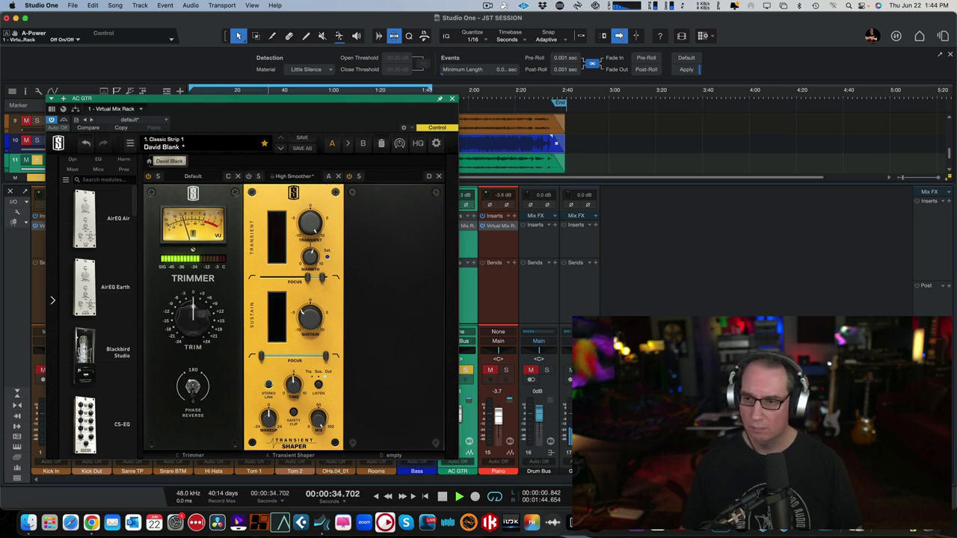
left_click(249, 177)
left_click(310, 317)
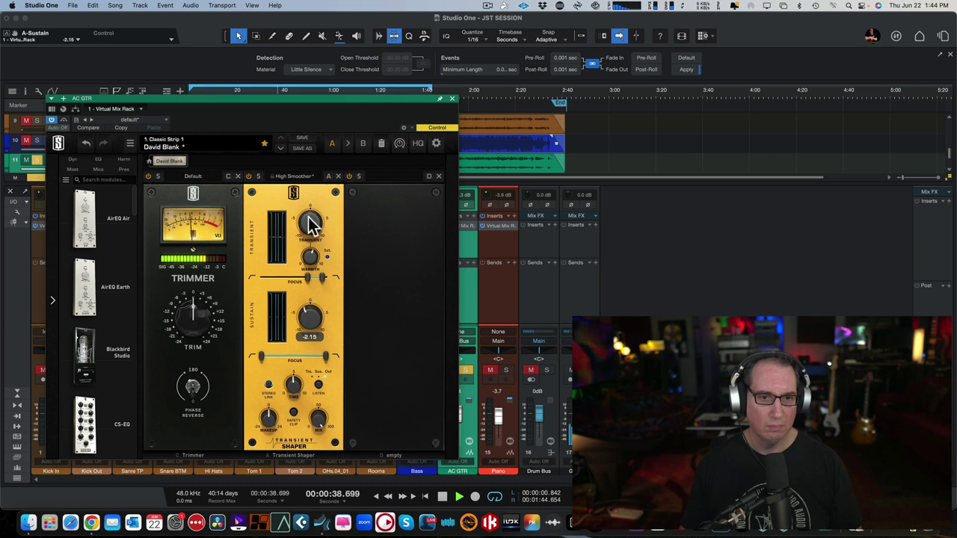
mouse_move(310, 223)
scroll(193, 308, "up", 5)
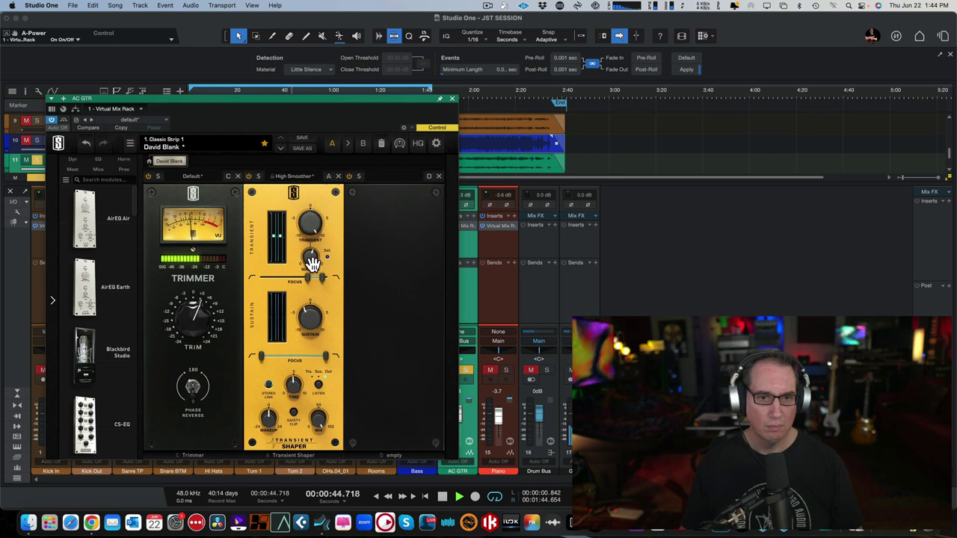
mouse_move(303, 280)
left_click_drag(303, 280, 278, 286)
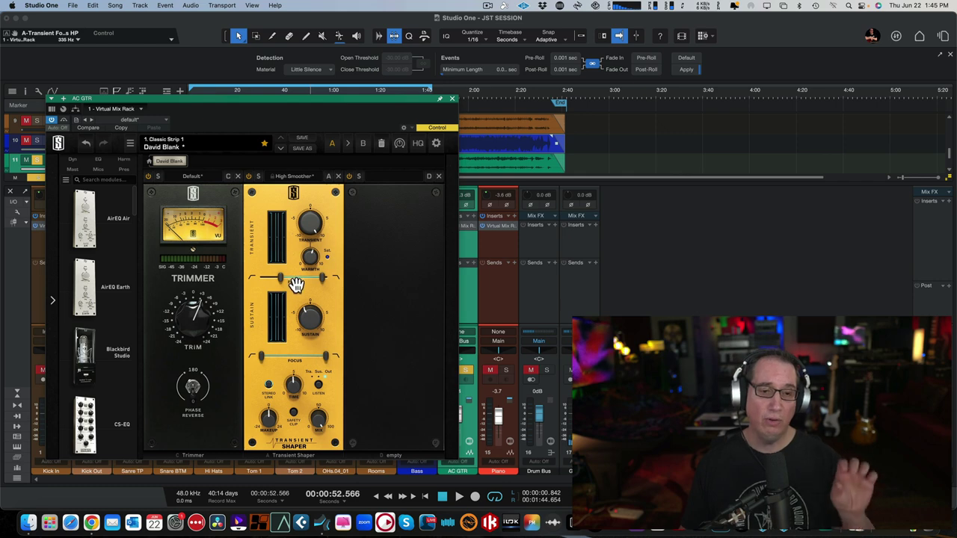
mouse_move(281, 280)
left_mouse_down()
mouse_move(325, 281)
mouse_move(298, 278)
left_mouse_up()
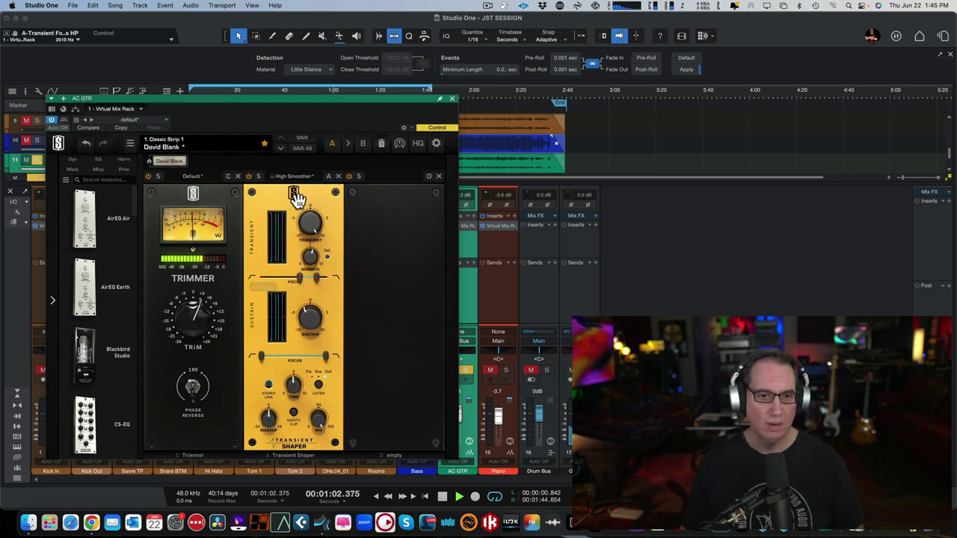
Set sustain focus to 308 Hz–7.07 kHz, sustain to 1.24 and transient to 2.36
left_click_drag(313, 228, 308, 241)
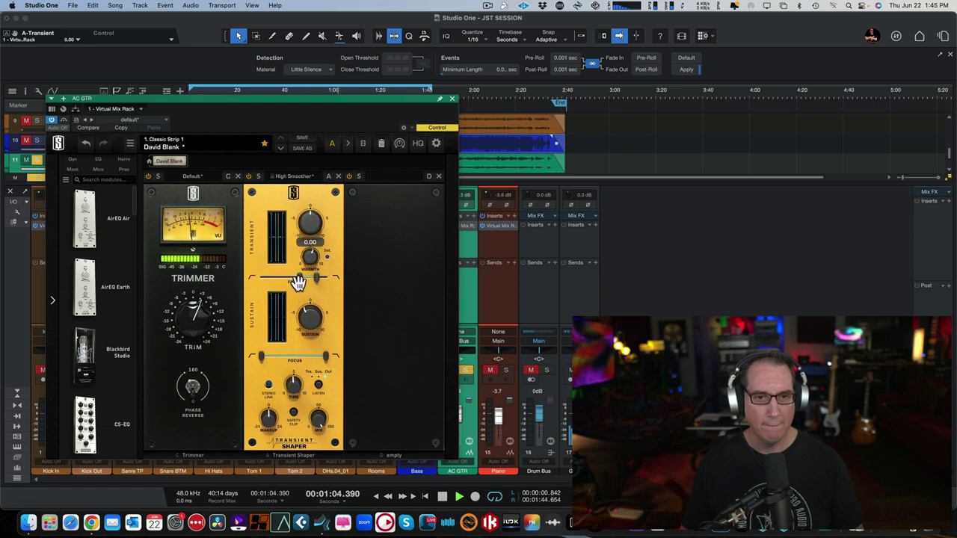
left_click_drag(298, 286, 296, 286)
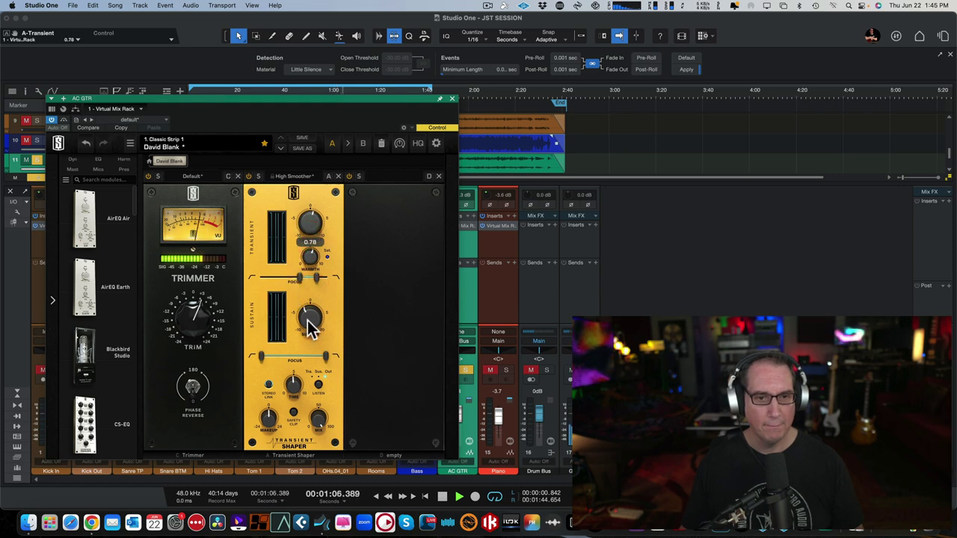
left_click_drag(309, 317, 309, 321)
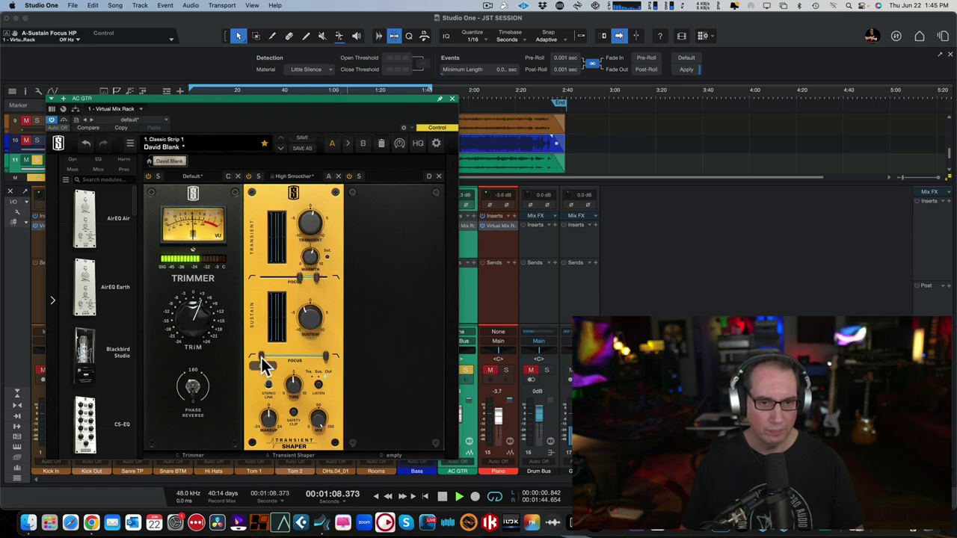
left_click_drag(263, 360, 299, 358)
left_click_drag(310, 318, 314, 262)
left_click_drag(324, 355, 314, 357)
left_click_drag(314, 323, 310, 358)
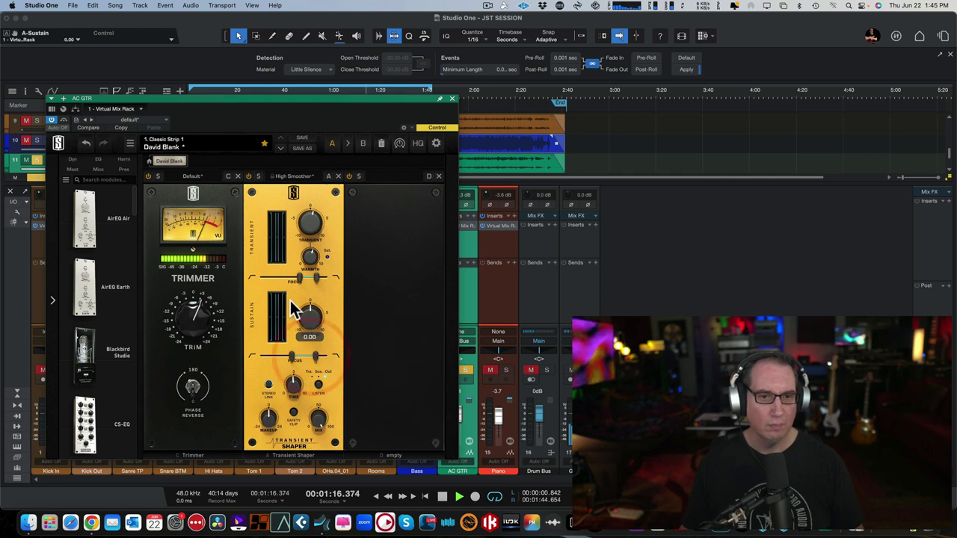
left_click_drag(310, 241, 308, 223)
Adjust the transient focus low cut and turn the sustain focus high cut Off, comparing with bypass
left_click(249, 177)
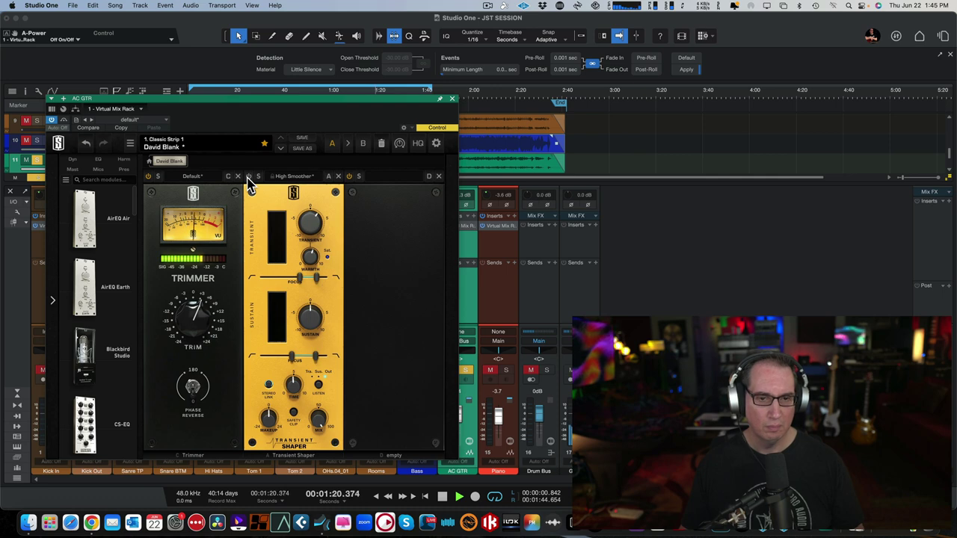
left_click(249, 177)
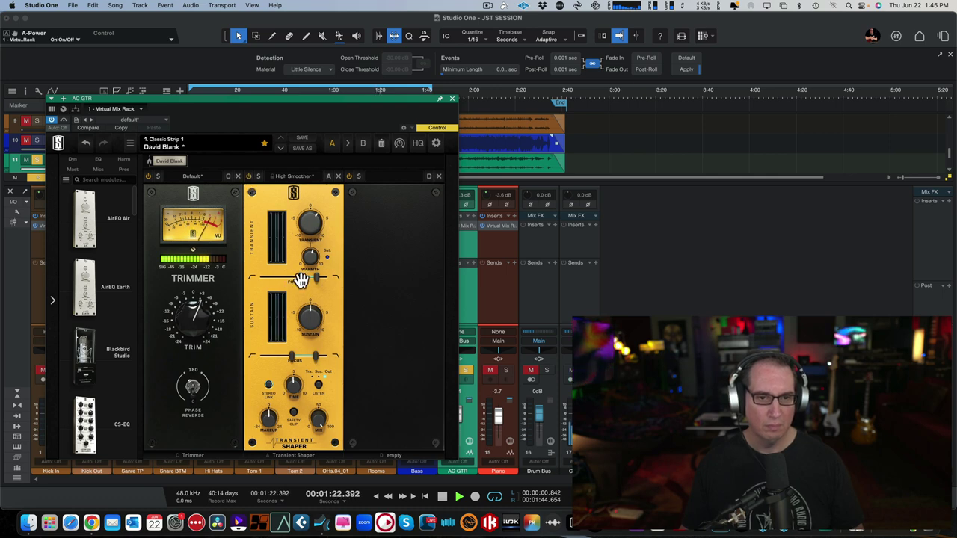
left_click_drag(302, 277, 321, 284)
left_click(326, 363)
mouse_move(288, 359)
left_mouse_down()
mouse_move(277, 356)
mouse_move(280, 366)
left_mouse_up()
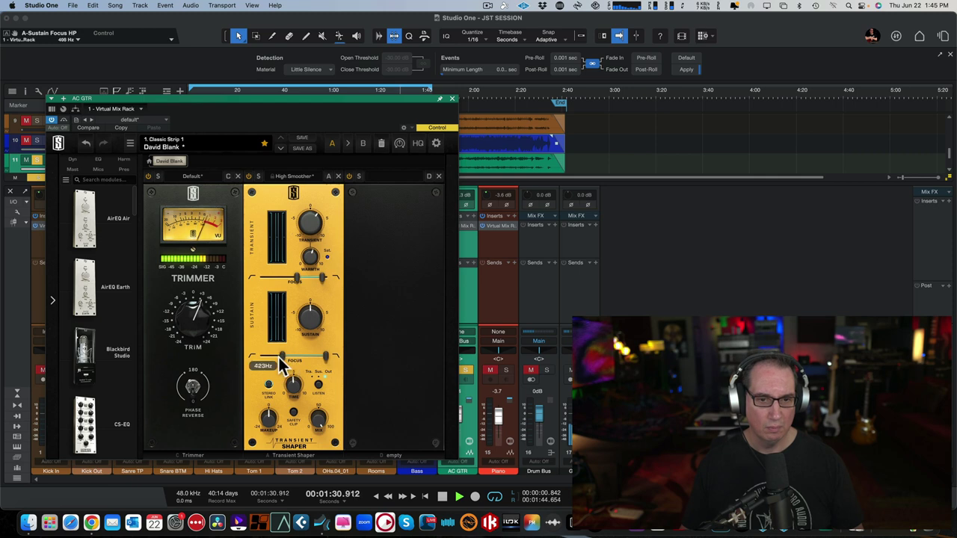
left_click(248, 176)
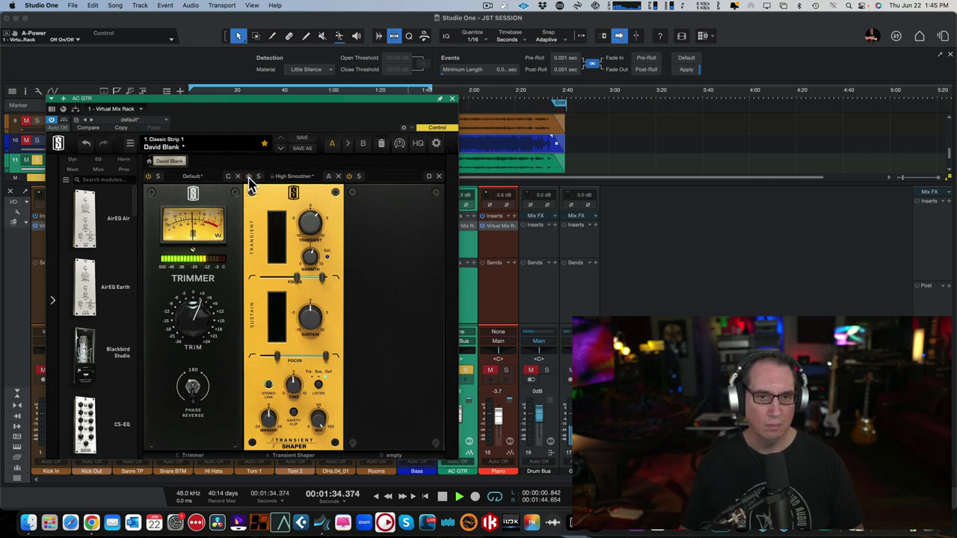
left_click(249, 177)
Fine-tune the transient amount and focus to about 2.24 and set Warmth to 6.79
left_click_drag(310, 224, 287, 356)
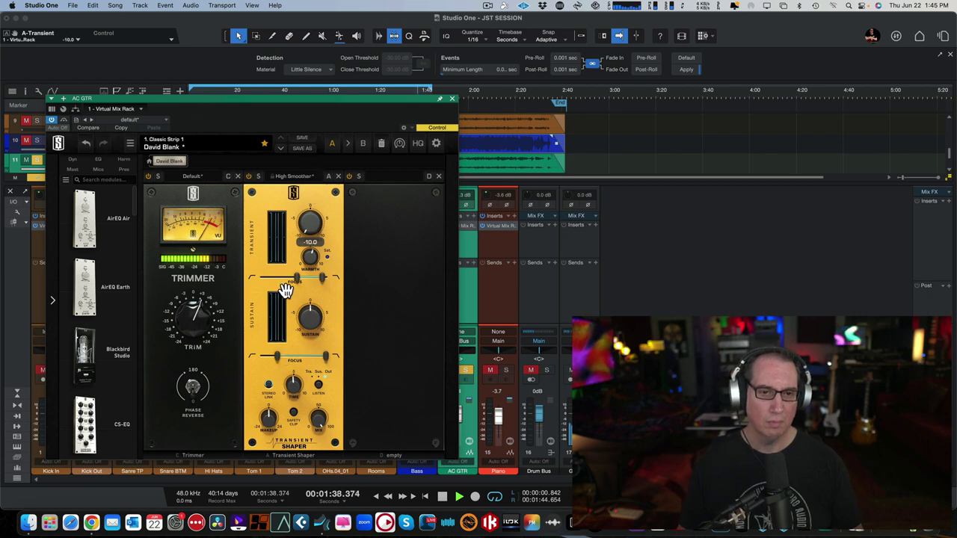
left_click_drag(296, 278, 275, 290)
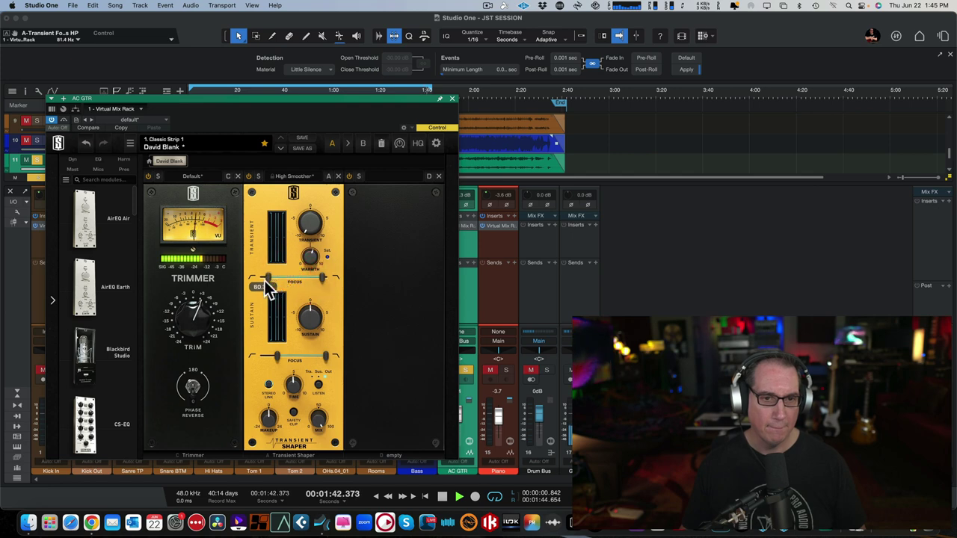
left_click_drag(310, 228, 312, 143)
left_click(248, 176)
left_click(248, 176)
left_click_drag(308, 257, 314, 243)
Load the Mid Bite preset on the AC GTR Transient Shaper and raise transient to 9.11
left_click(305, 176)
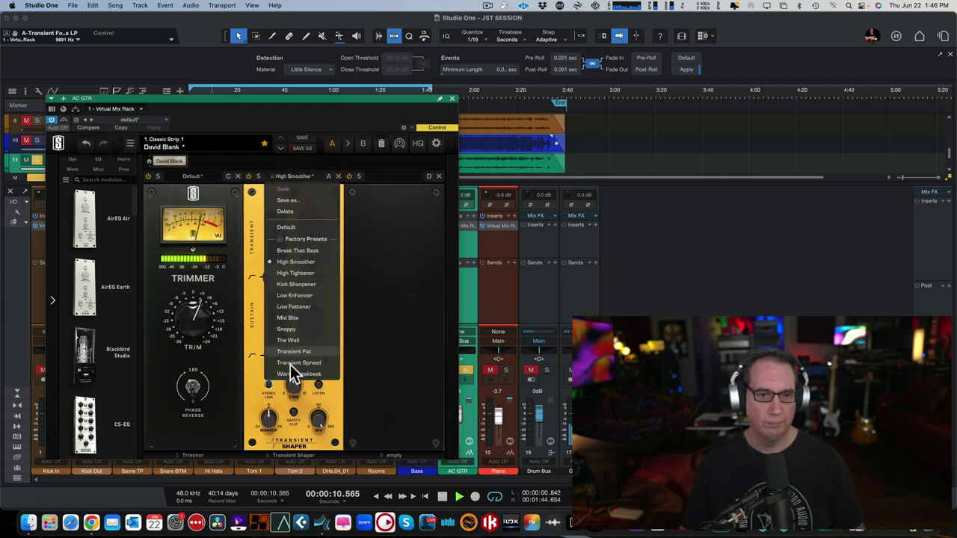
left_click(287, 320)
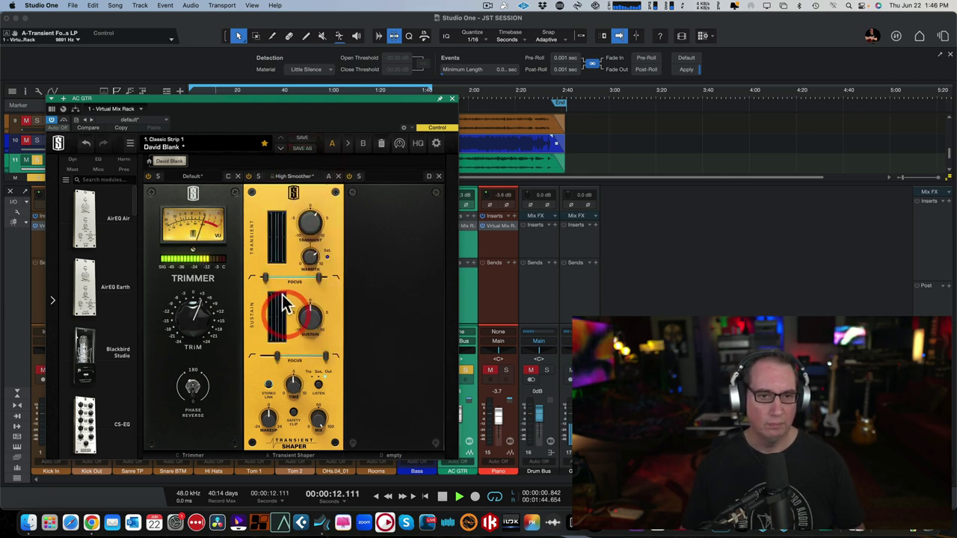
left_click_drag(310, 224, 302, 312)
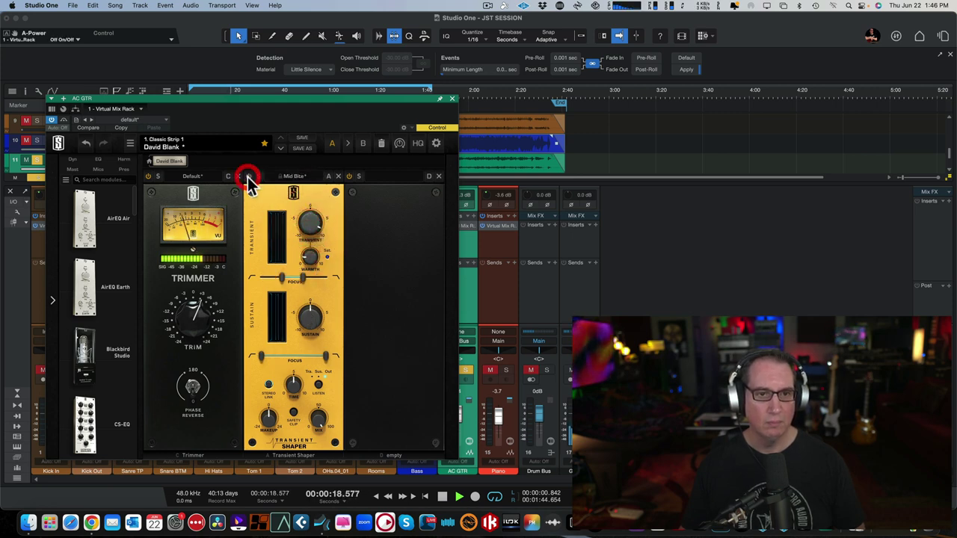
Close the guitar rack, stop playback, and solo the Piano channel
left_click(451, 99)
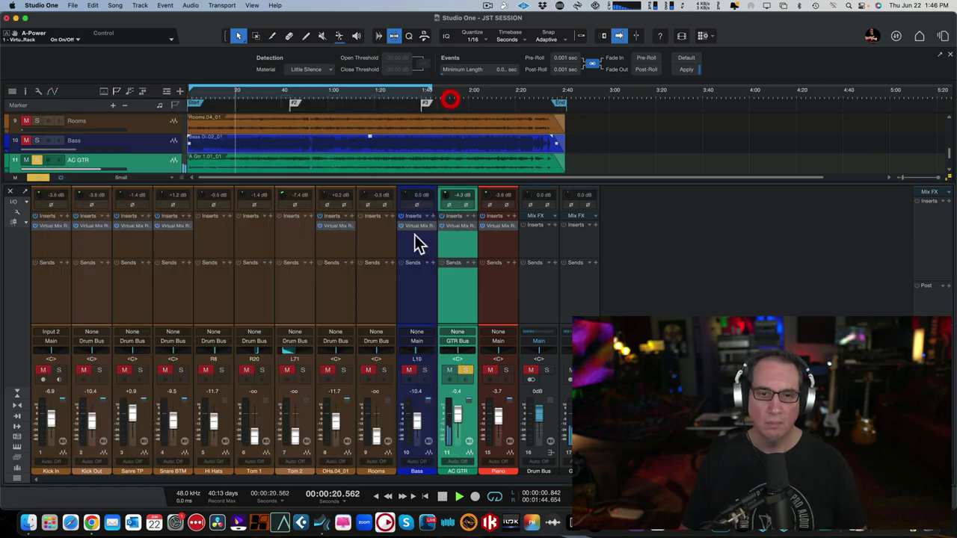
key("space")
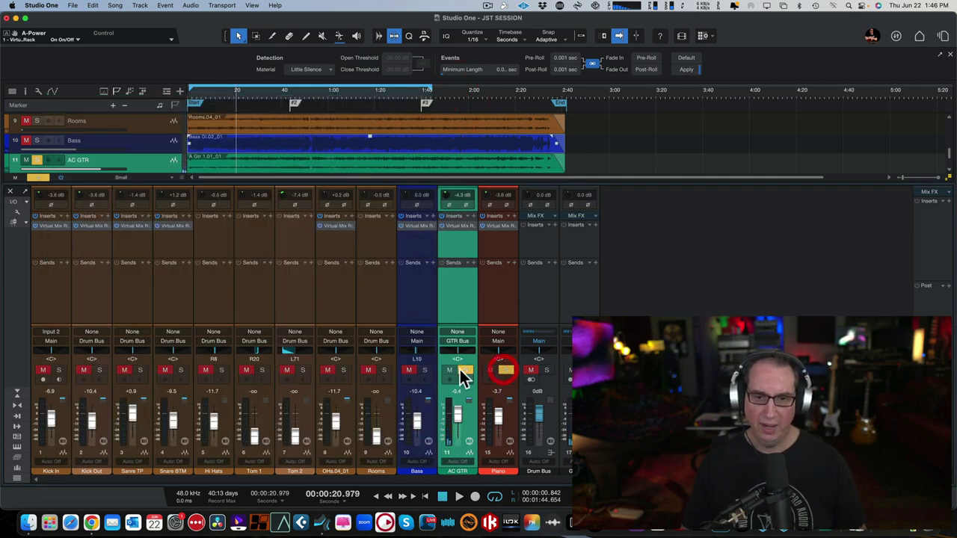
left_click(498, 295)
Open the Piano rack, start playback, raise the Piano fader, and set transient 5.77, sustain -4.81
left_click(496, 227)
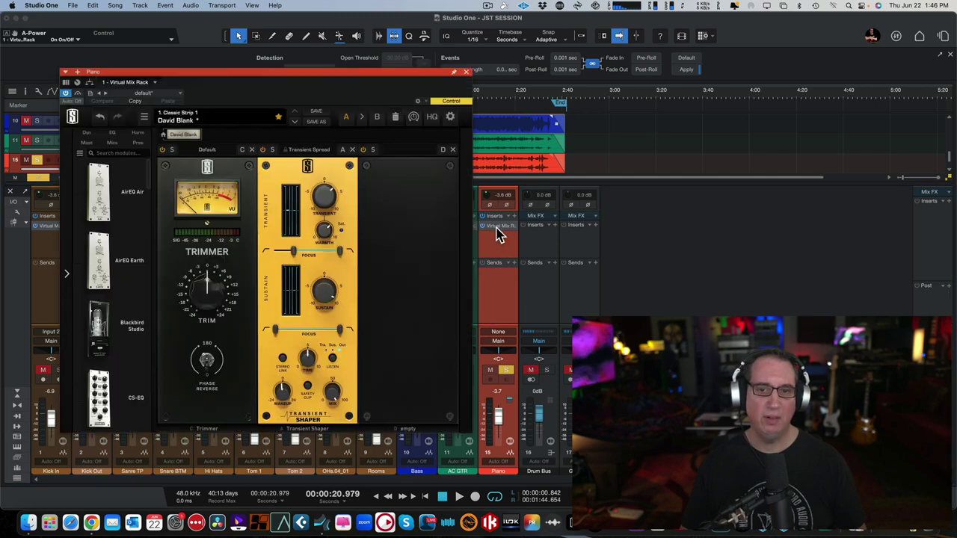
left_click_drag(299, 80, 293, 128)
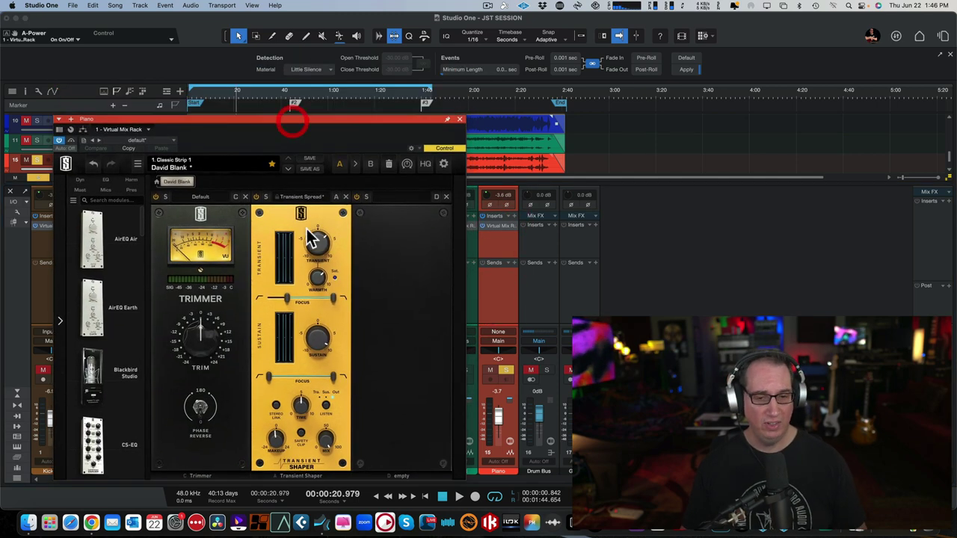
key("space")
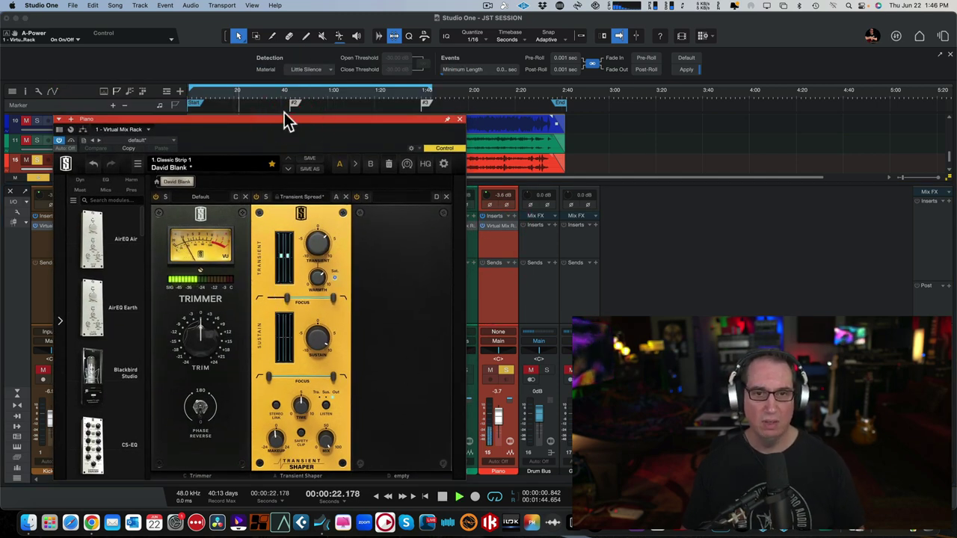
left_click_drag(491, 406, 495, 409)
left_click_drag(316, 241, 317, 218)
left_click_drag(314, 342, 309, 363)
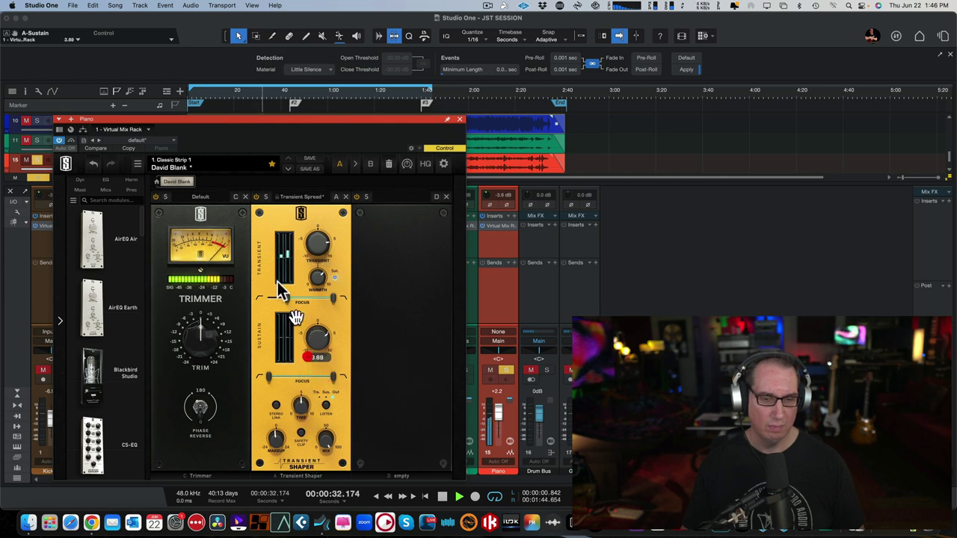
Set warmth 10.0, transient 2.85 and sustain 7.69 with bypass comparisons, then close the rack
left_click(255, 197)
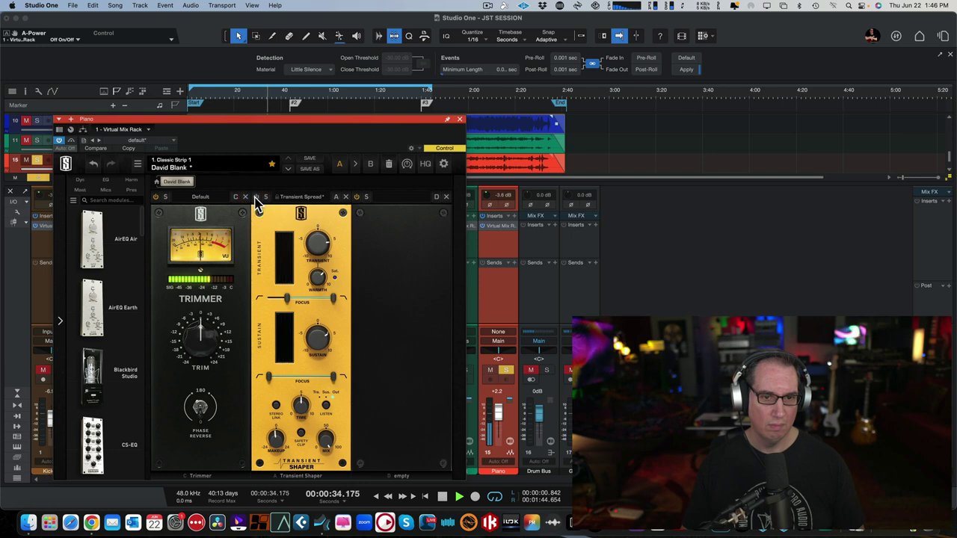
left_click(256, 197)
left_click_drag(317, 278, 318, 258)
left_click(317, 246)
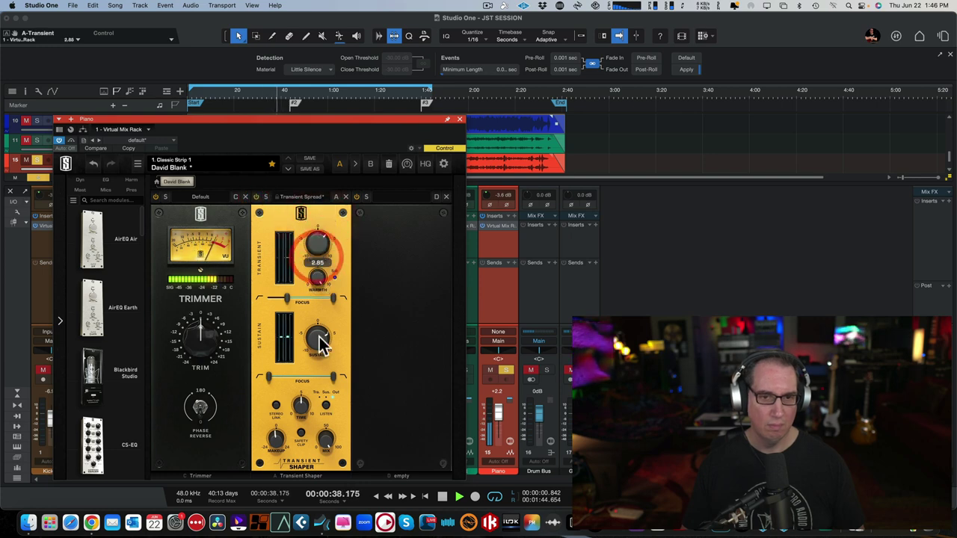
left_click_drag(317, 338, 317, 344)
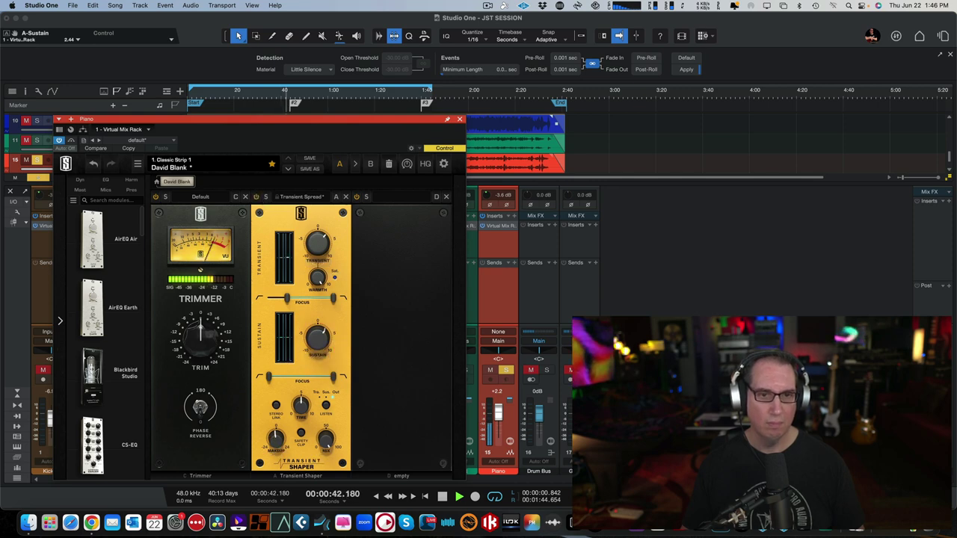
left_click(255, 198)
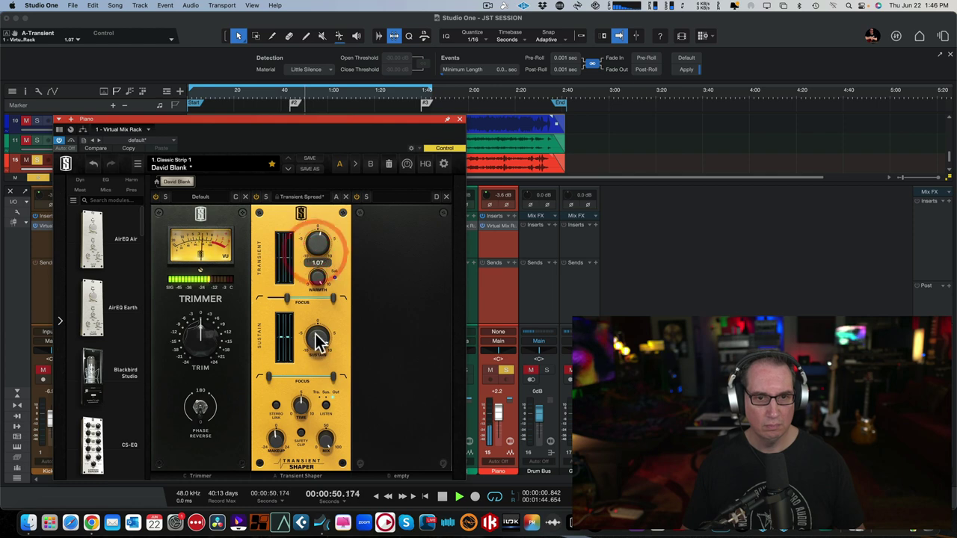
left_click_drag(314, 337, 316, 295)
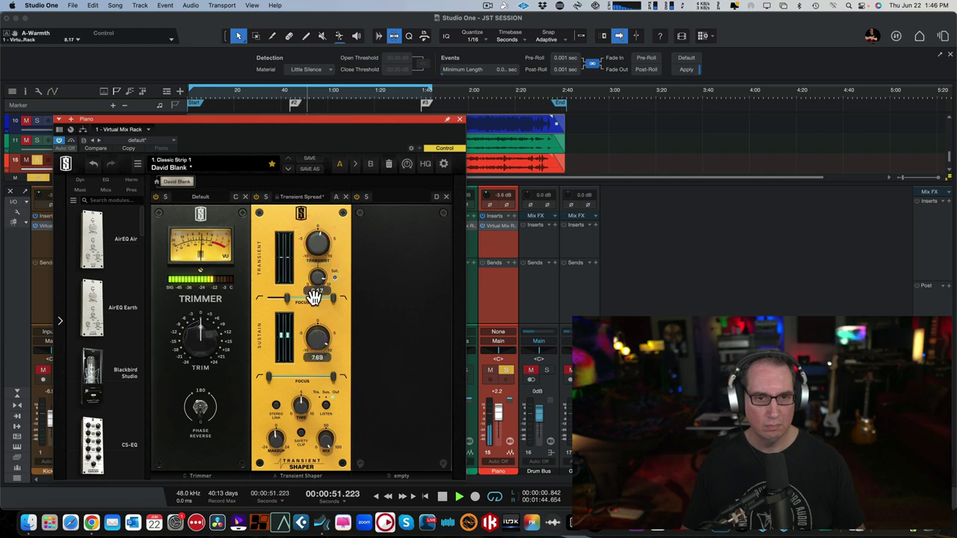
left_click(255, 197)
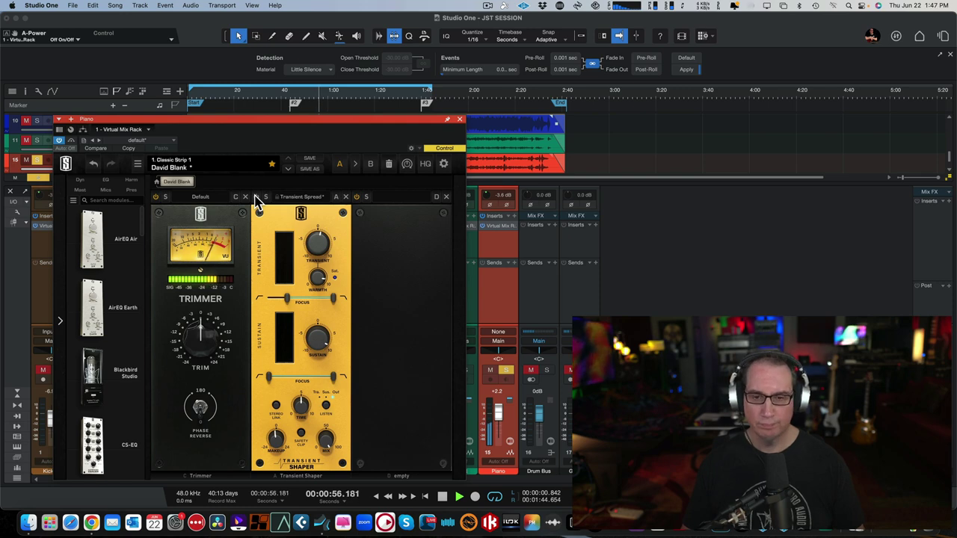
left_click(255, 197)
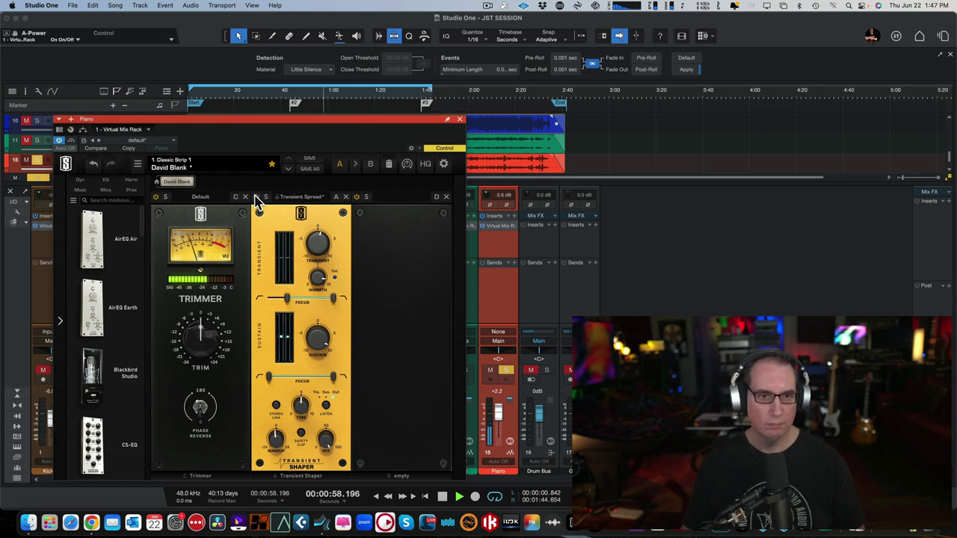
left_click(459, 120)
Unsolo Piano and, during playback, set Piano to -4.3, Sanre TP to -5.6 and Kick In to -5.0 dB
left_click(504, 372)
key("space")
left_click_drag(498, 411, 499, 427)
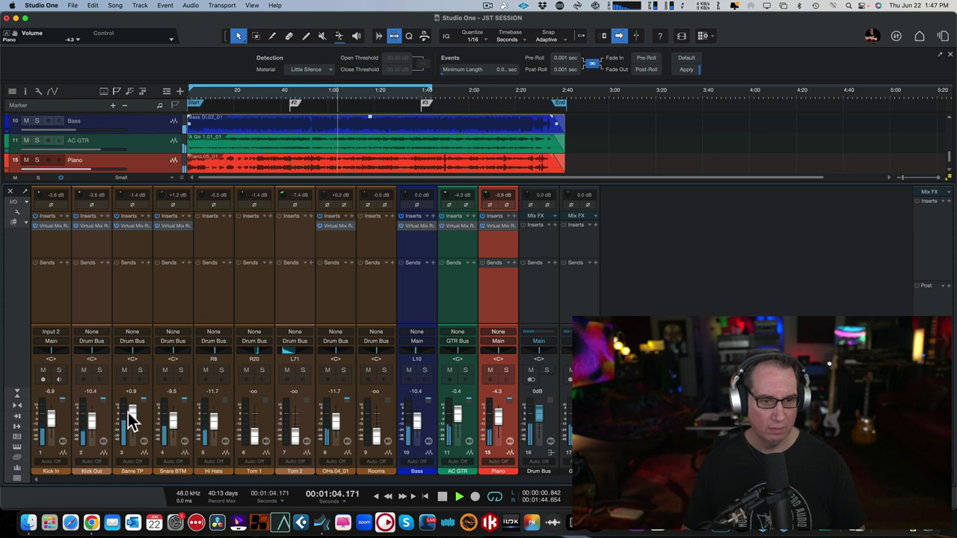
left_click_drag(132, 413, 133, 416)
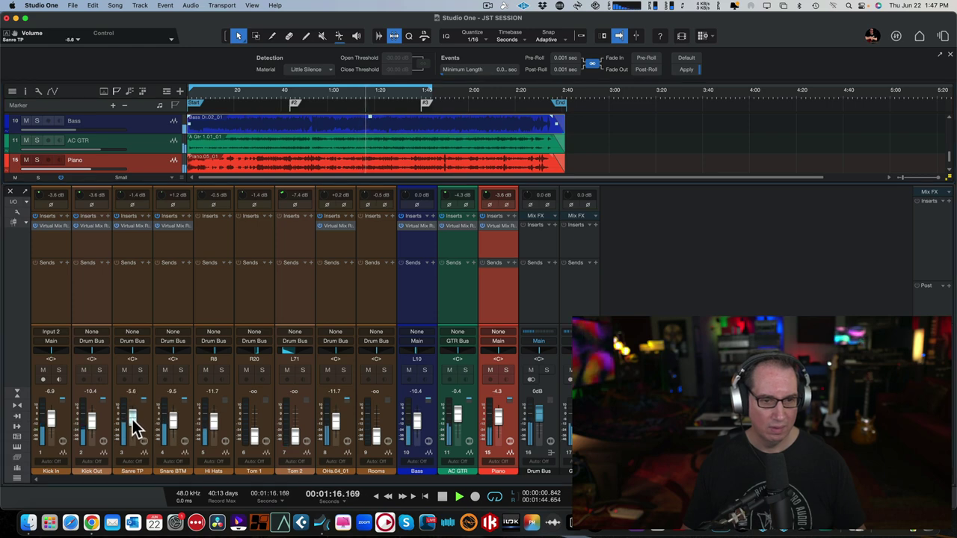
left_click_drag(131, 420, 167, 416)
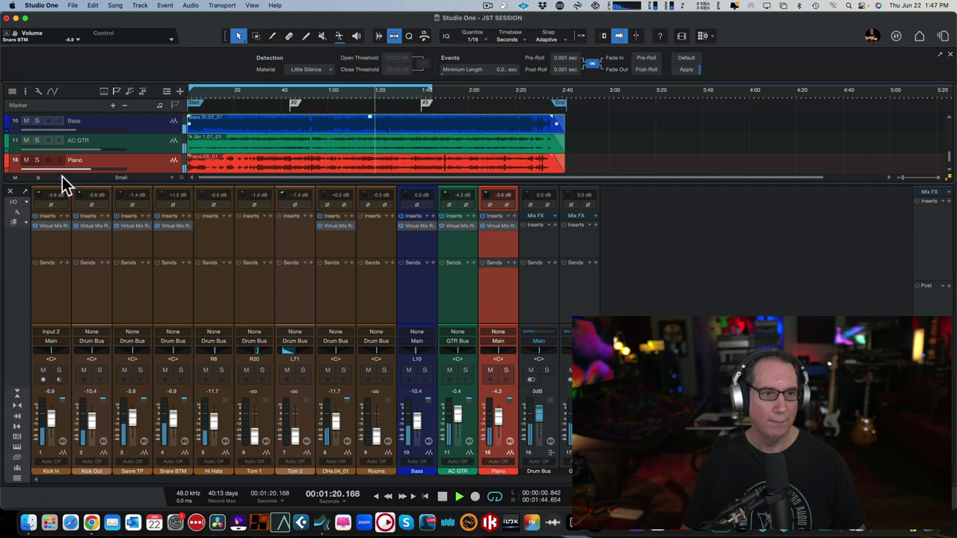
left_click(61, 177)
left_click_drag(52, 432, 52, 426)
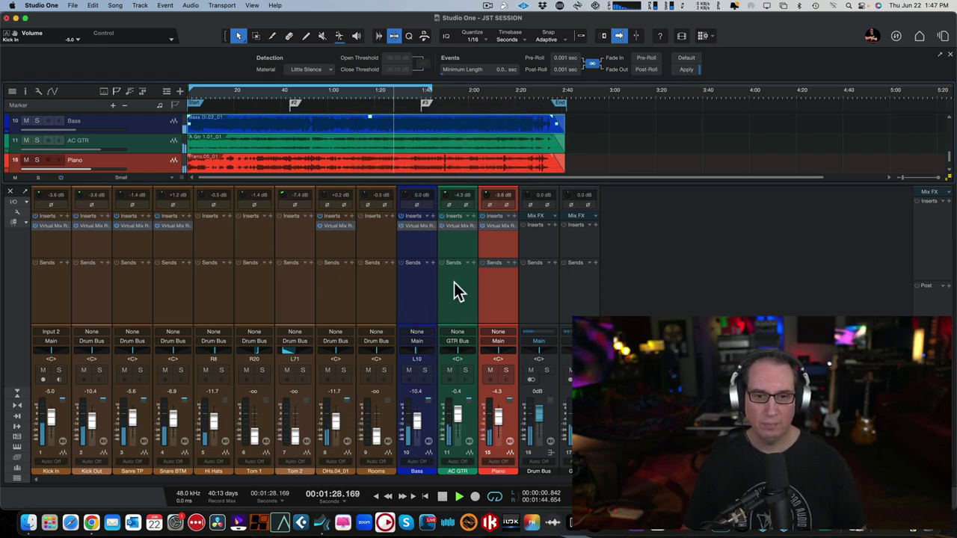
Reopen the Kick In Virtual Mix Rack, showing the Trimmer and Transient Shaper, and reposition its window
left_click(55, 224)
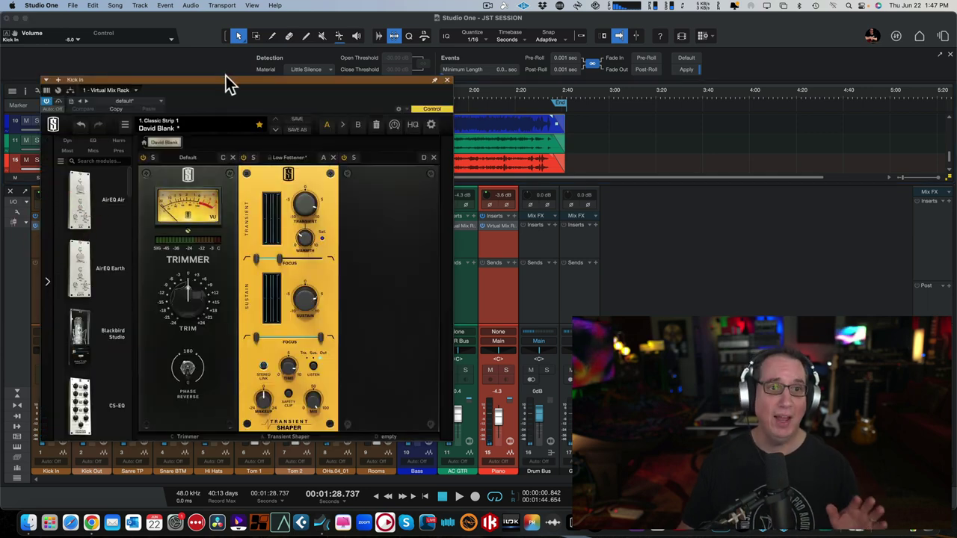
left_click_drag(226, 77, 212, 68)
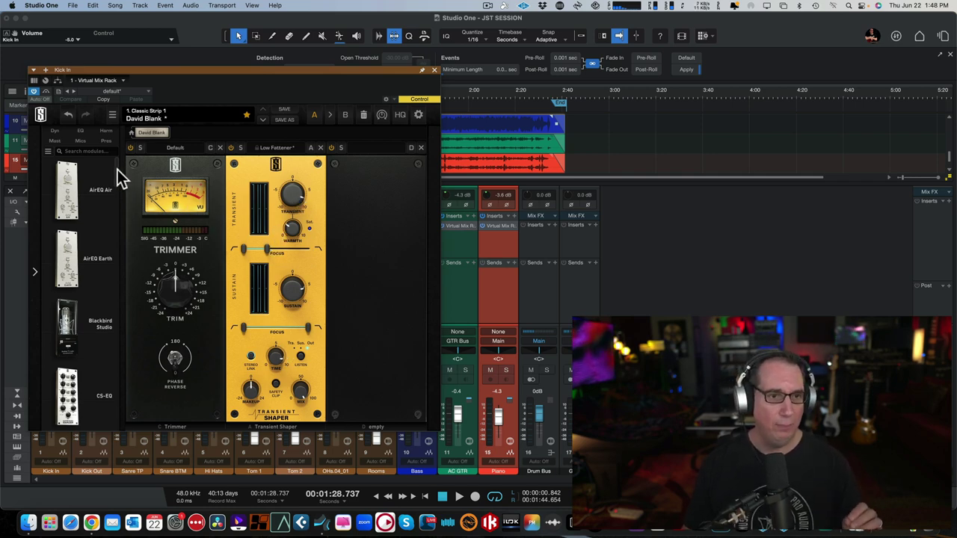
scroll(117, 169, "down", 15)
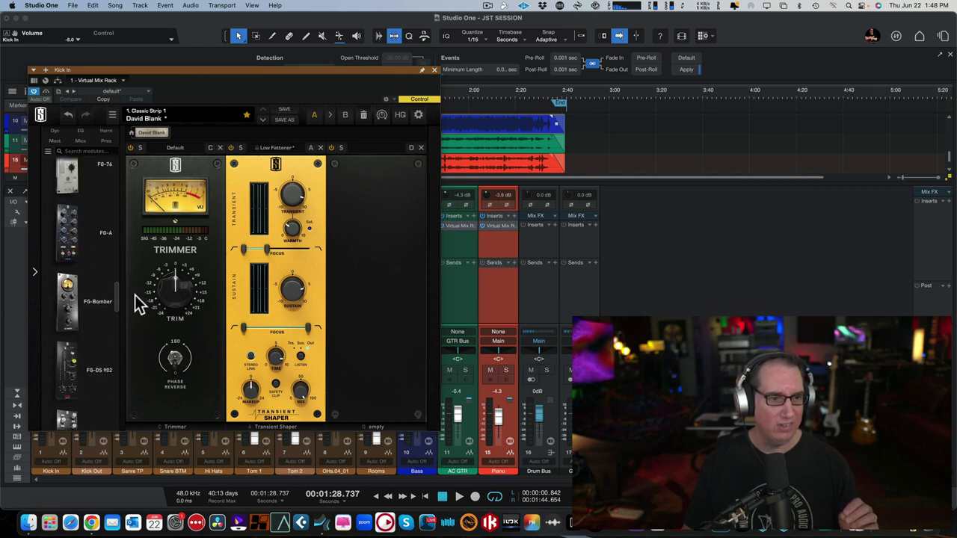
left_click_drag(71, 301, 384, 299)
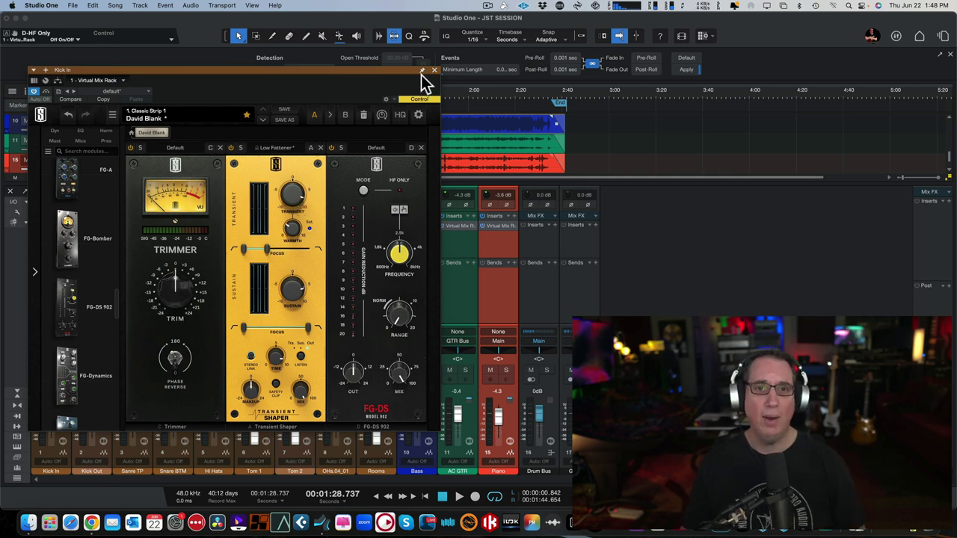
left_click(420, 148)
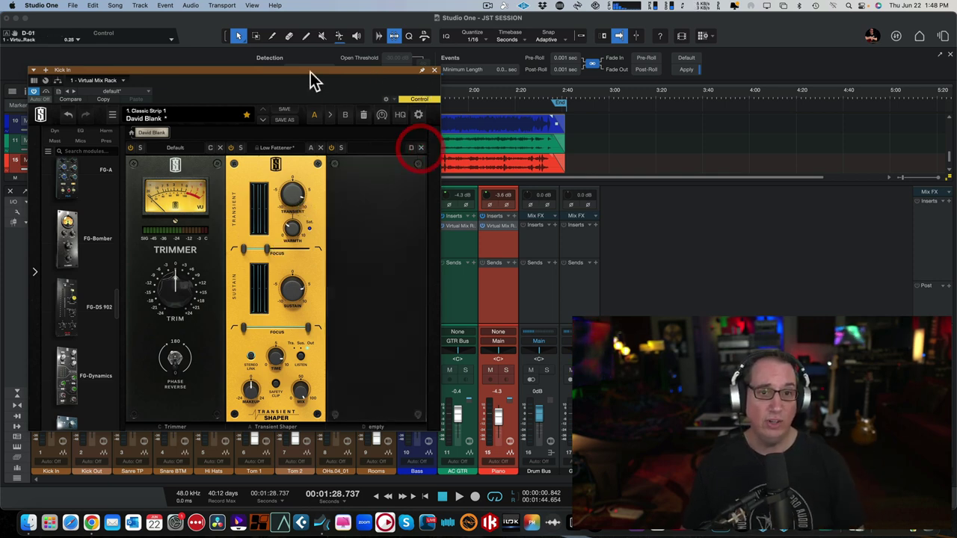
left_click_drag(308, 68, 288, 13)
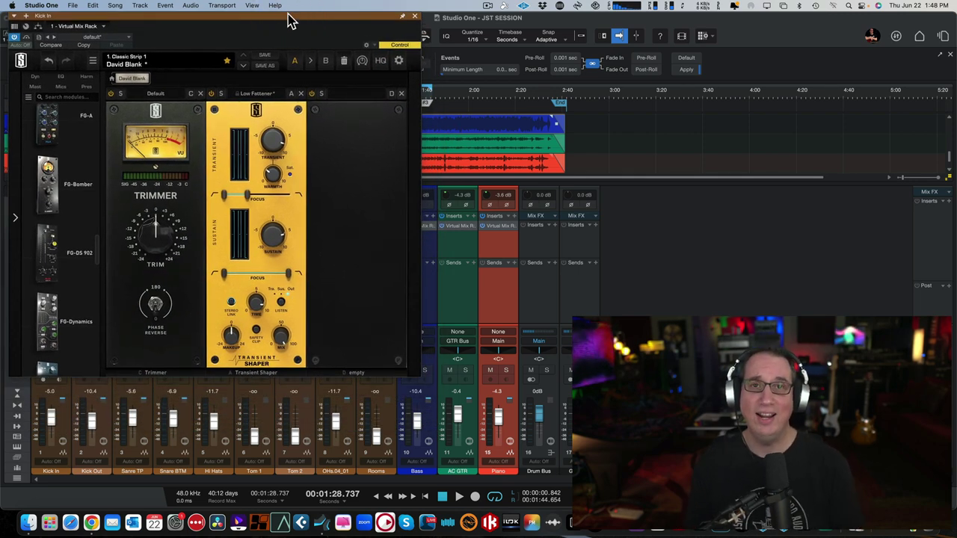